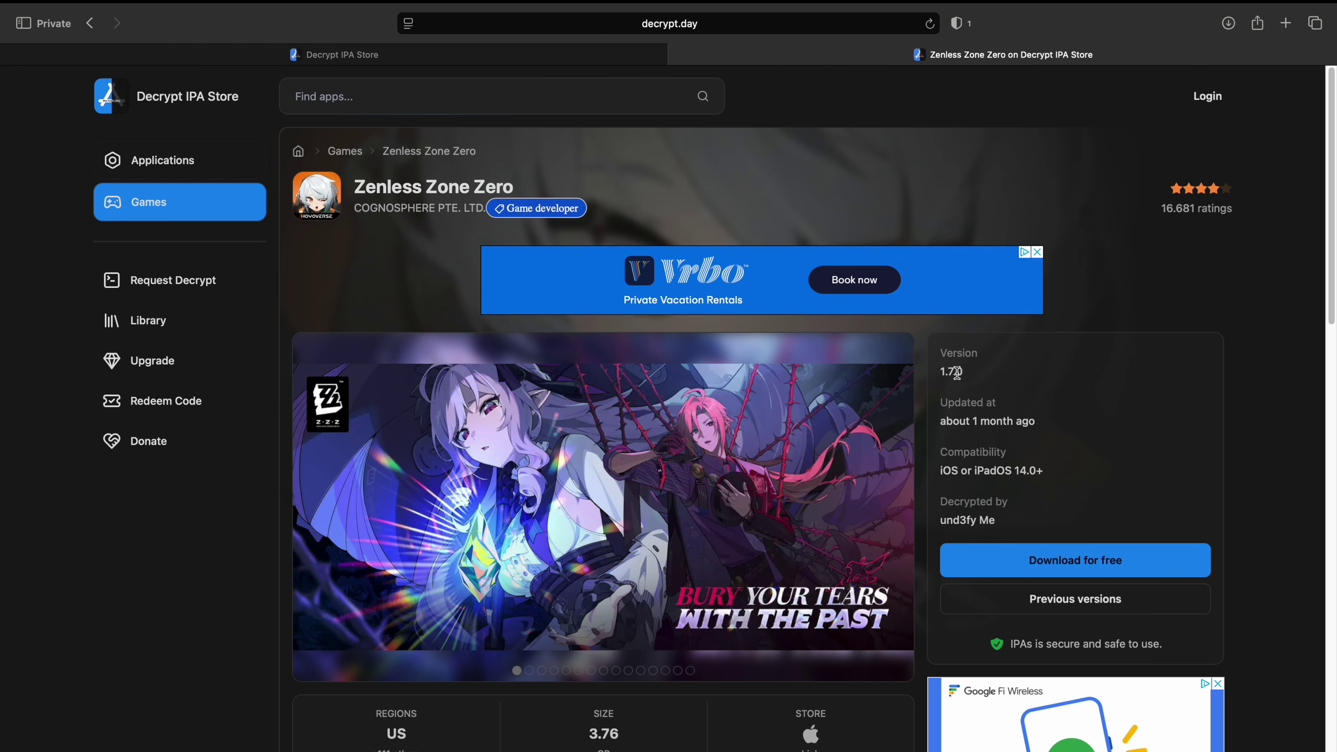
Switch from the browser to PlayCover and move the ZenlessZoneZeroUPDATED.playmap file slightly higher on the desktop
key(ctrl+Left)
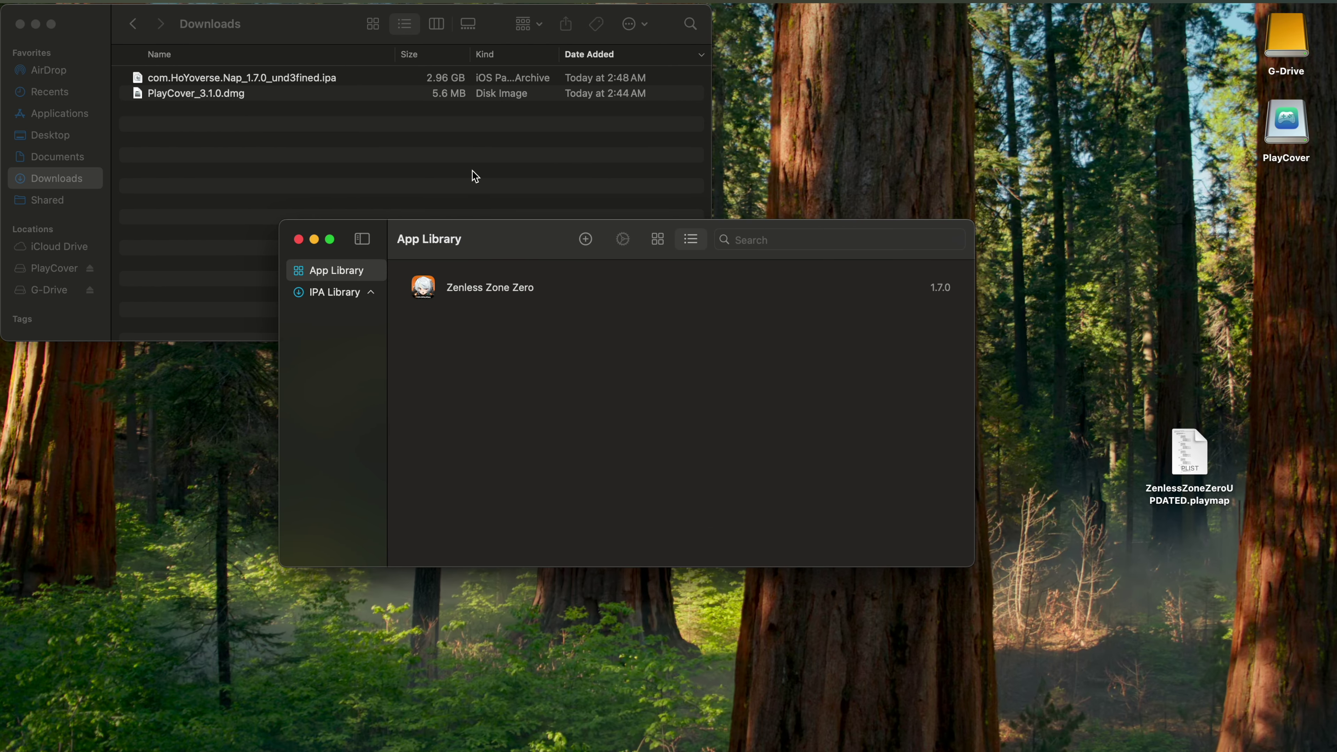
drag(257, 79, 474, 292)
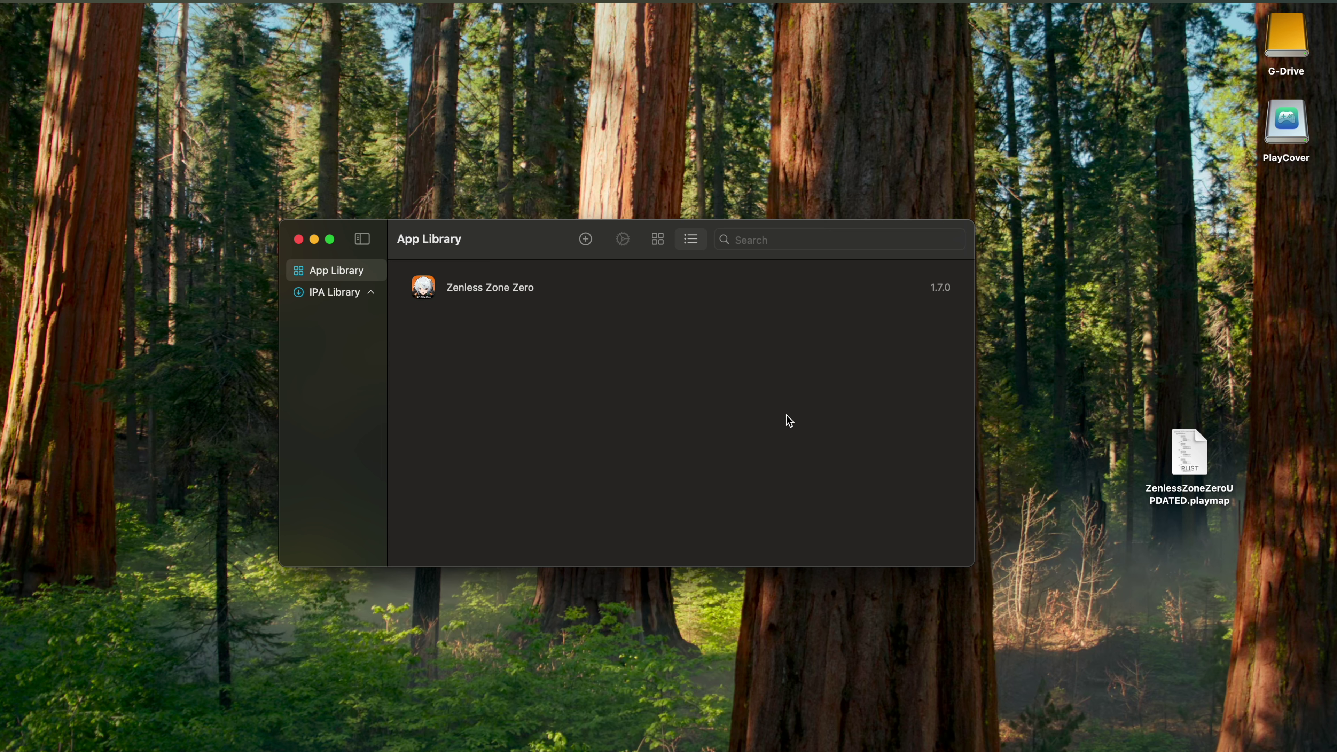
drag(1200, 458, 1213, 399)
click(831, 394)
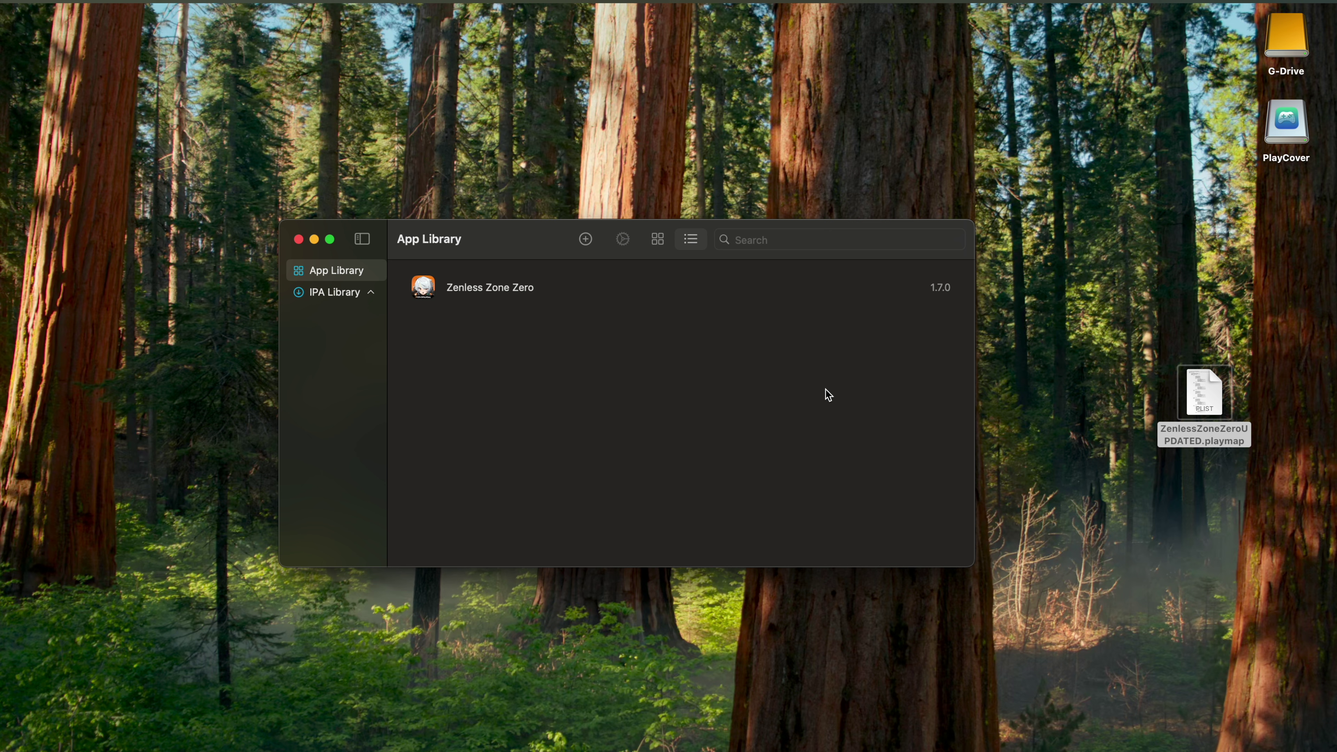
Import the keymapping file ZenlessZoneZeroUPDATED.playmap from the Desktop into Zenless Zone Zero
click(726, 293)
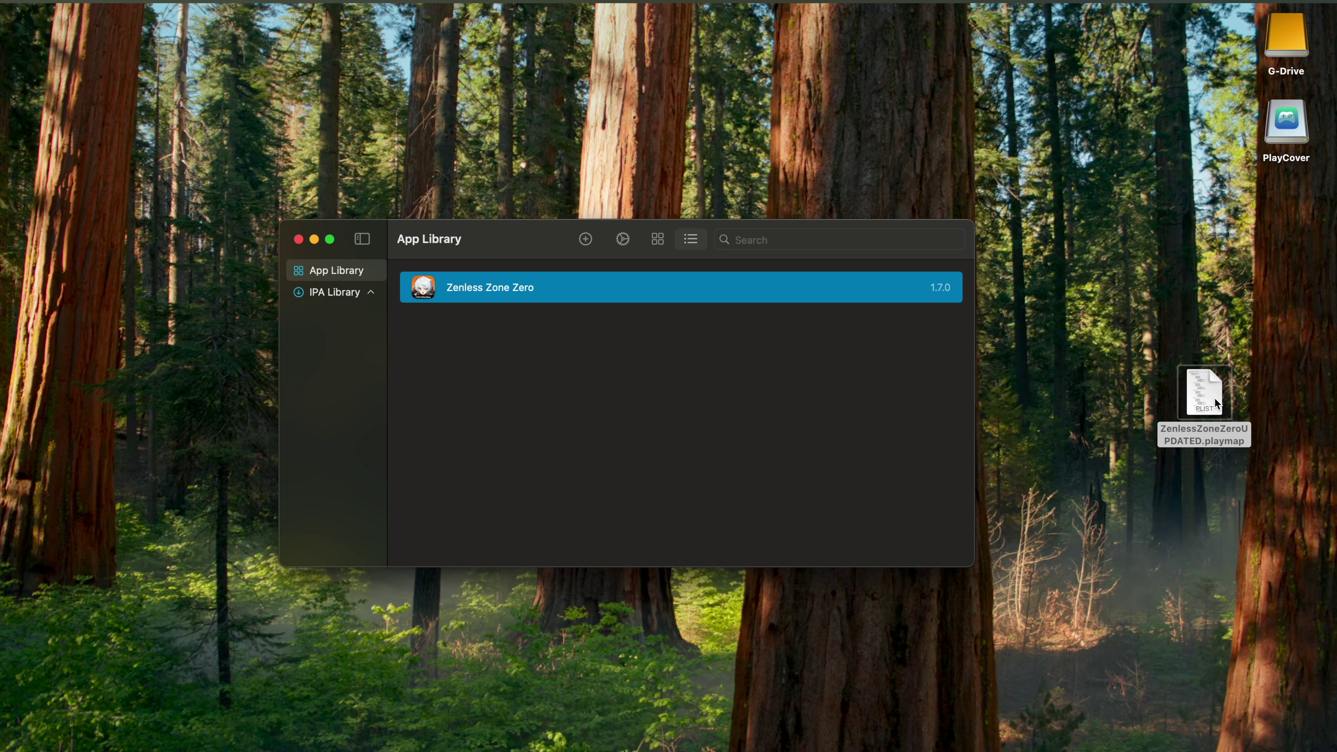
right_click(504, 292)
click(537, 351)
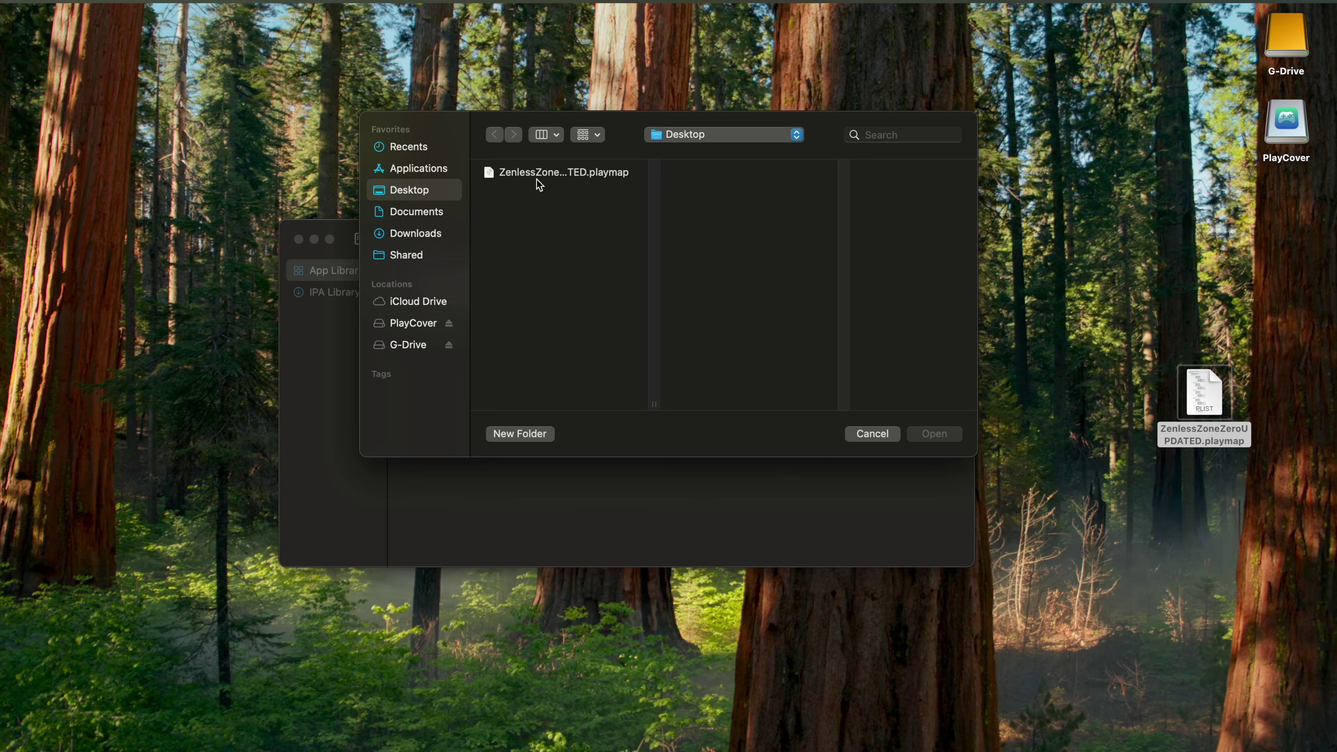
click(550, 174)
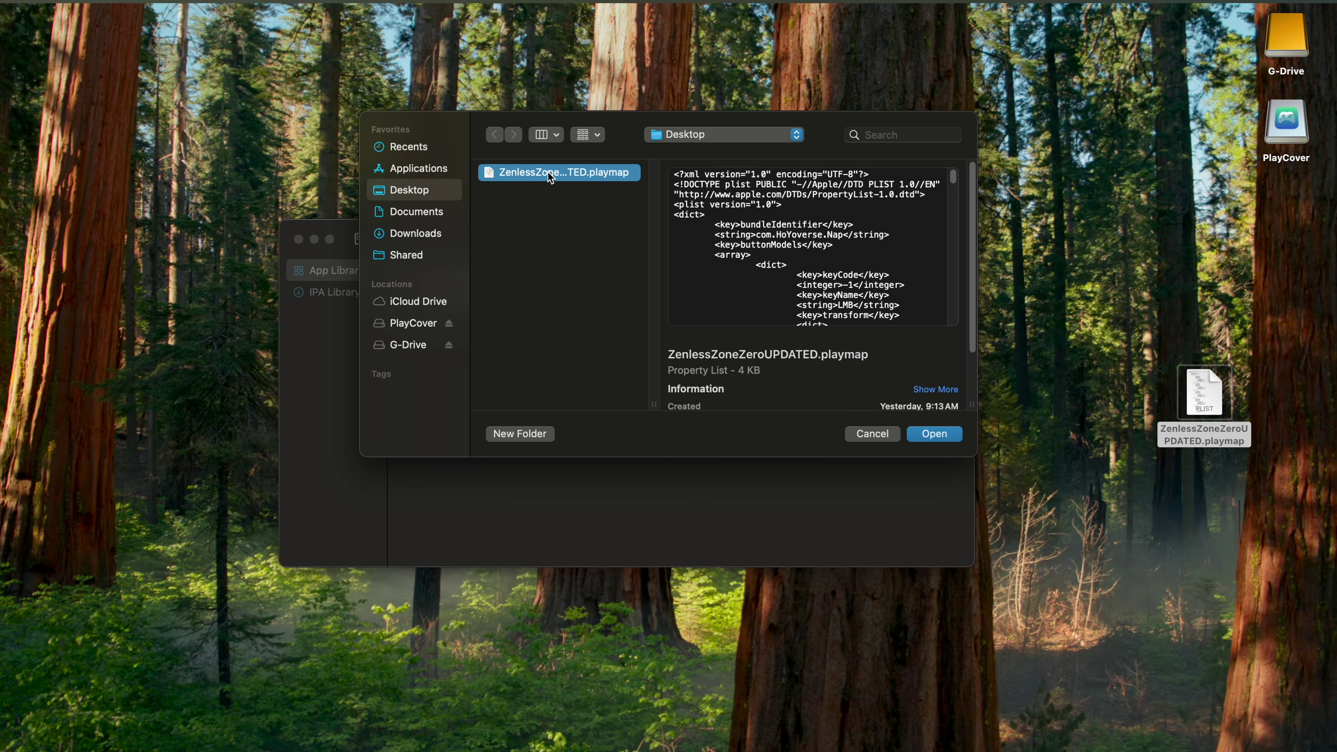
click(935, 434)
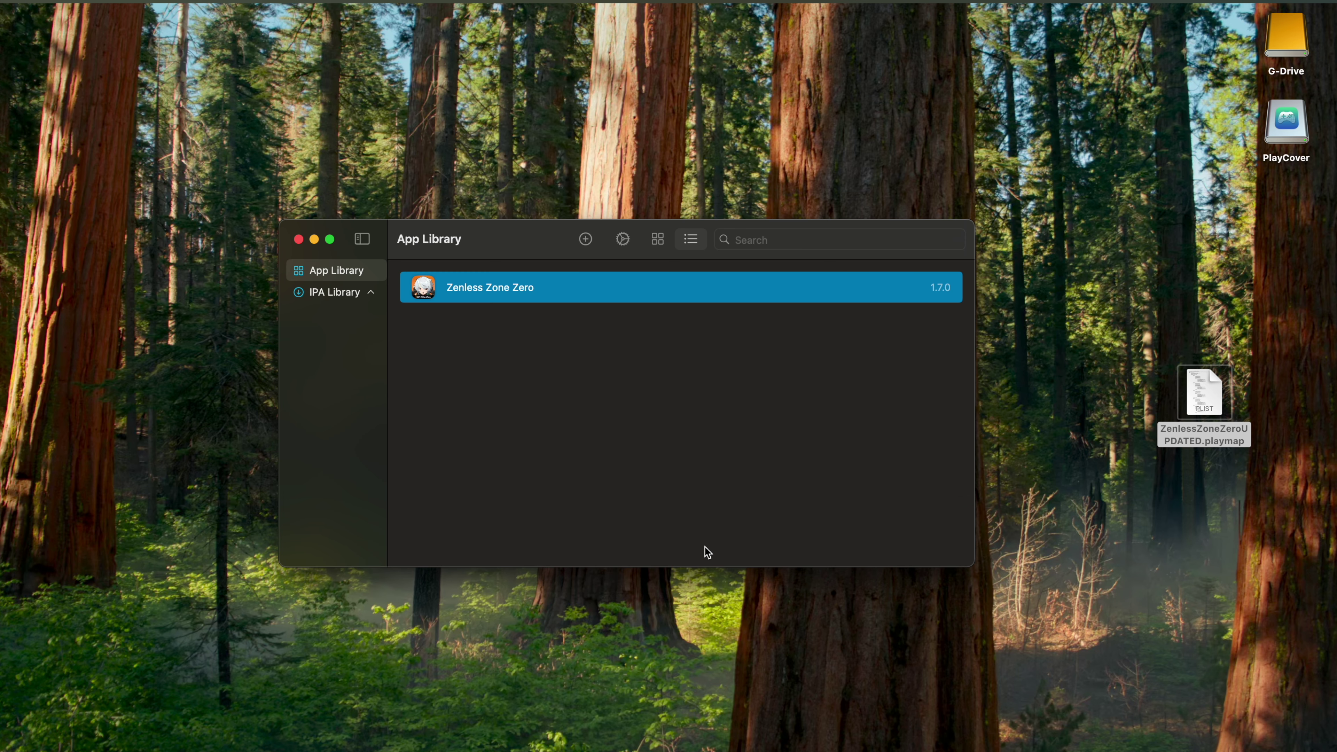
Launch Zenless Zone Zero and log in to the HoYoverse account, agreeing to all terms and policies
click(487, 417)
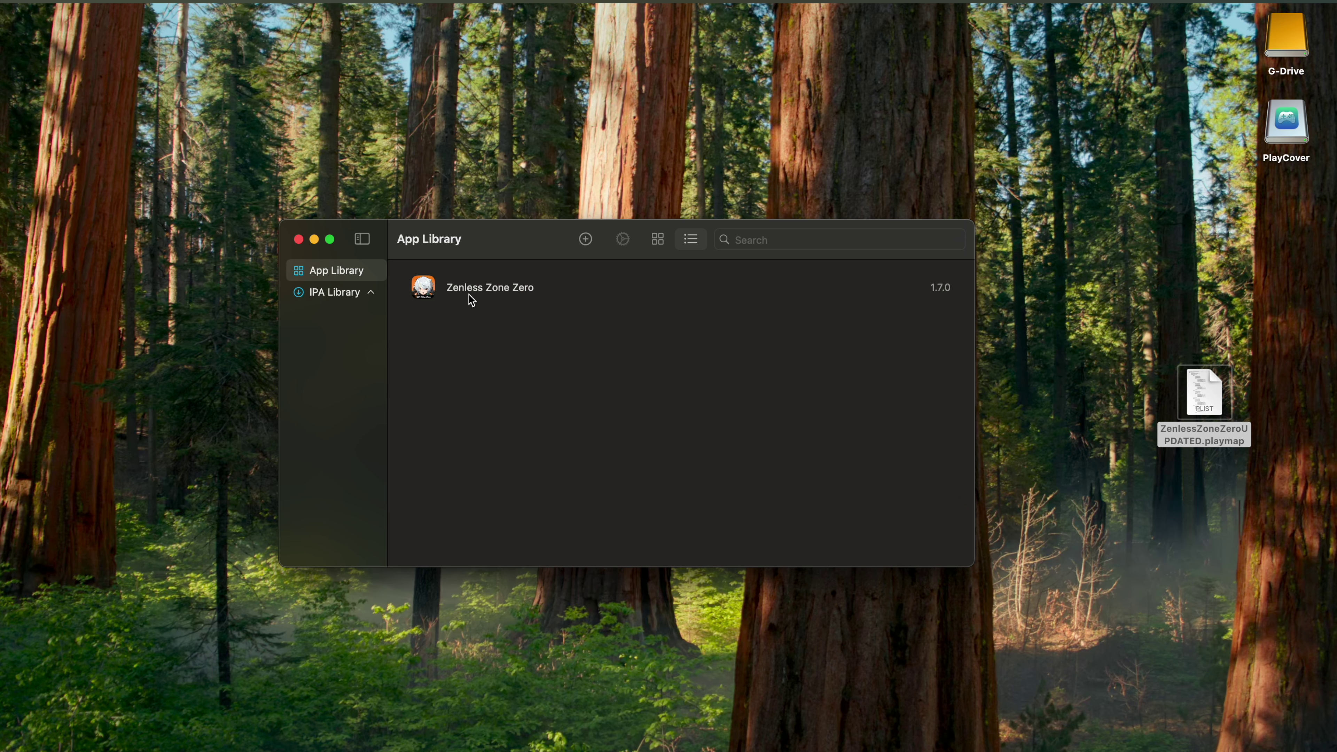
double_click(488, 291)
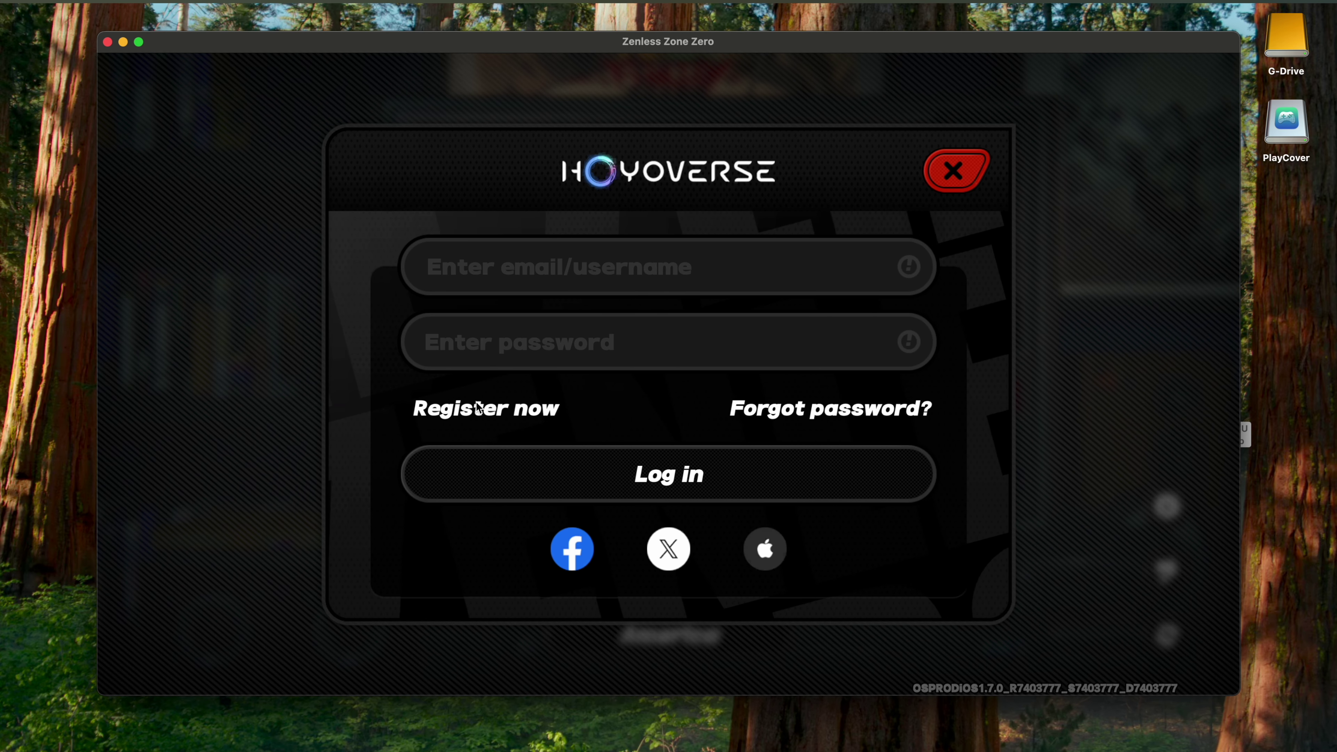
click(624, 257)
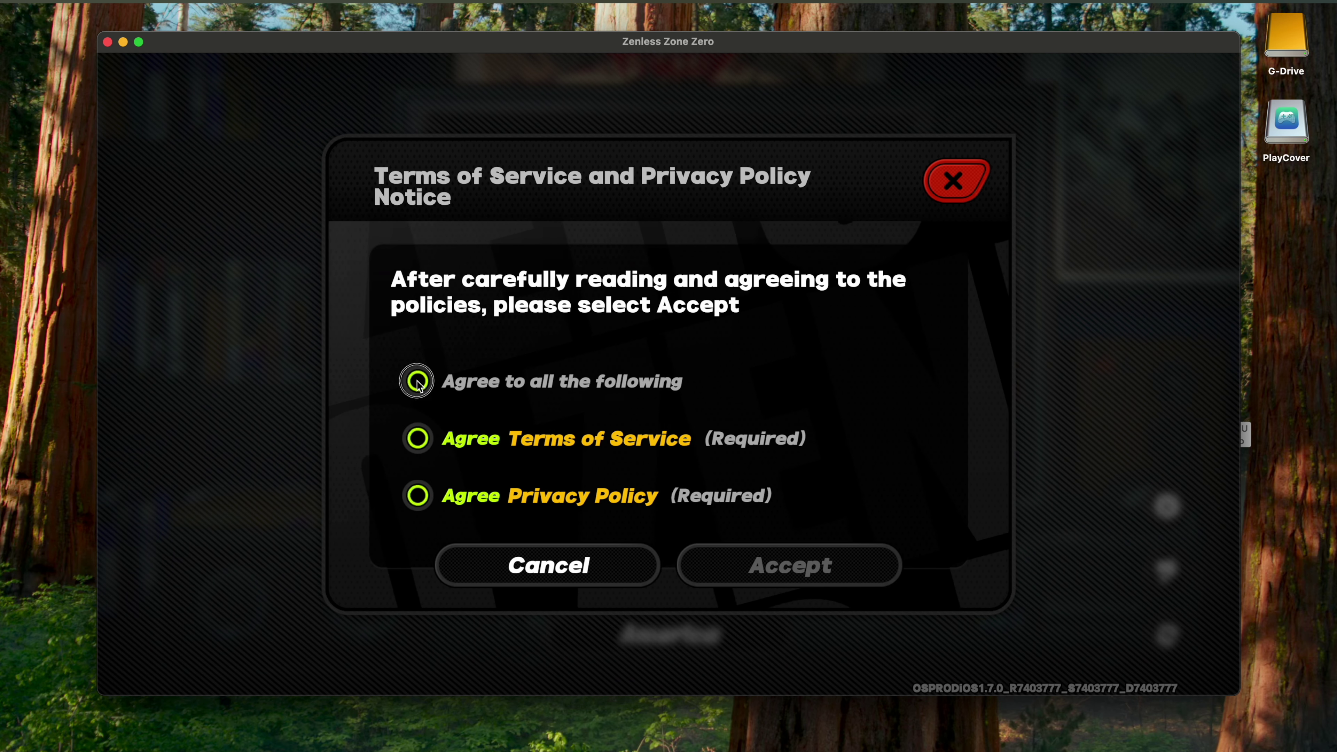
click(419, 381)
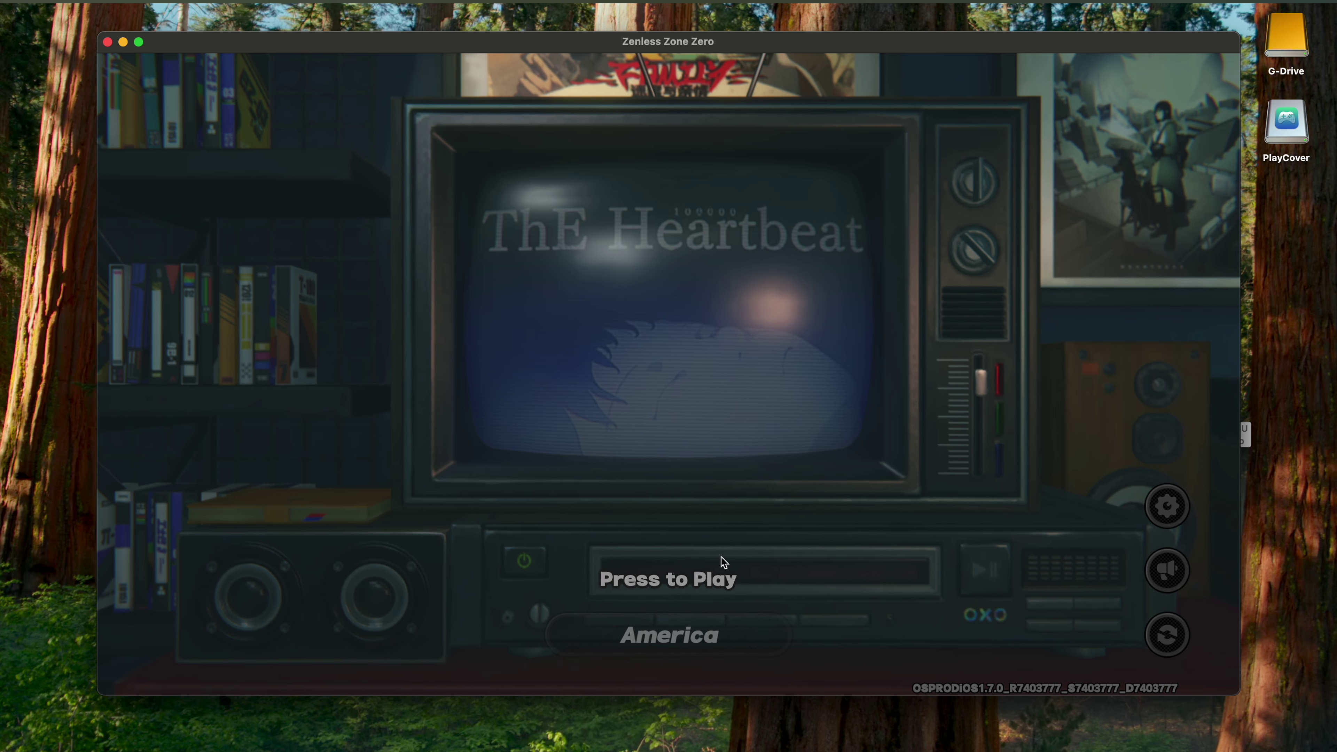
Start the game on the America server, acknowledge the game data update and log in again
click(721, 556)
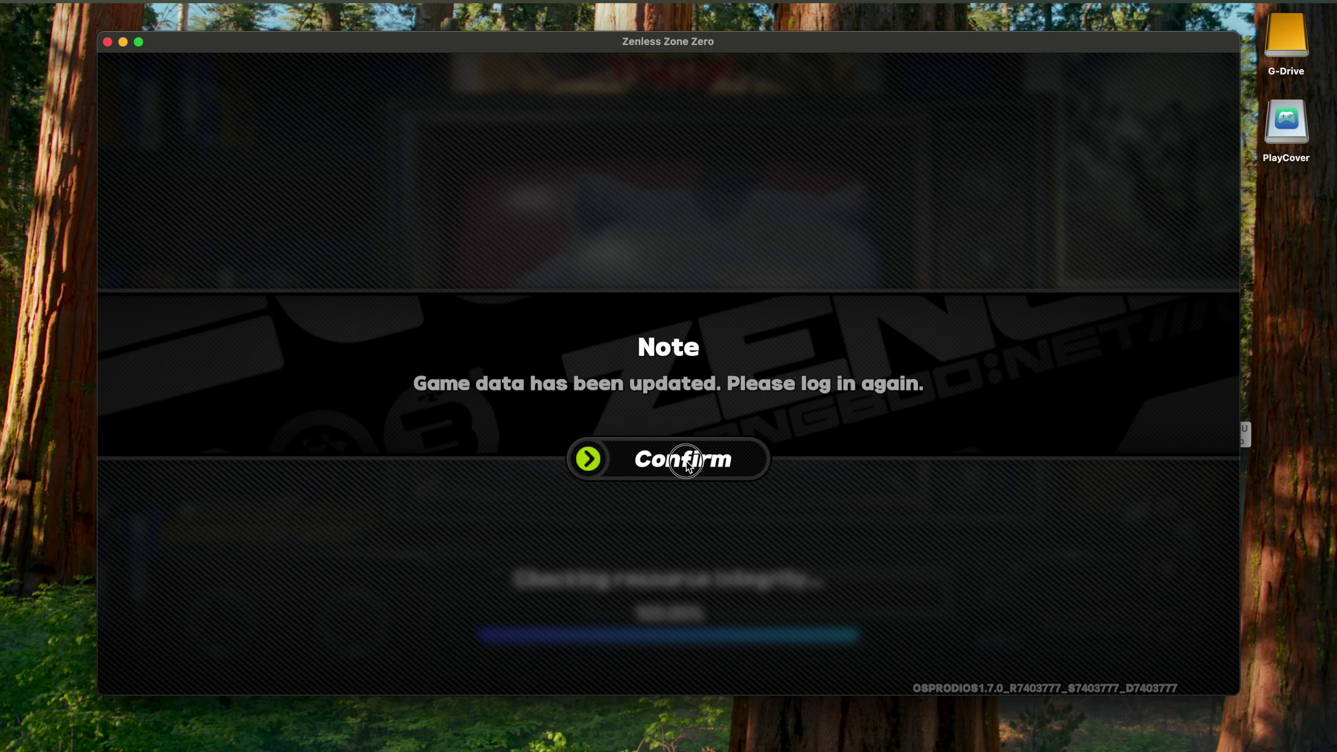
click(686, 464)
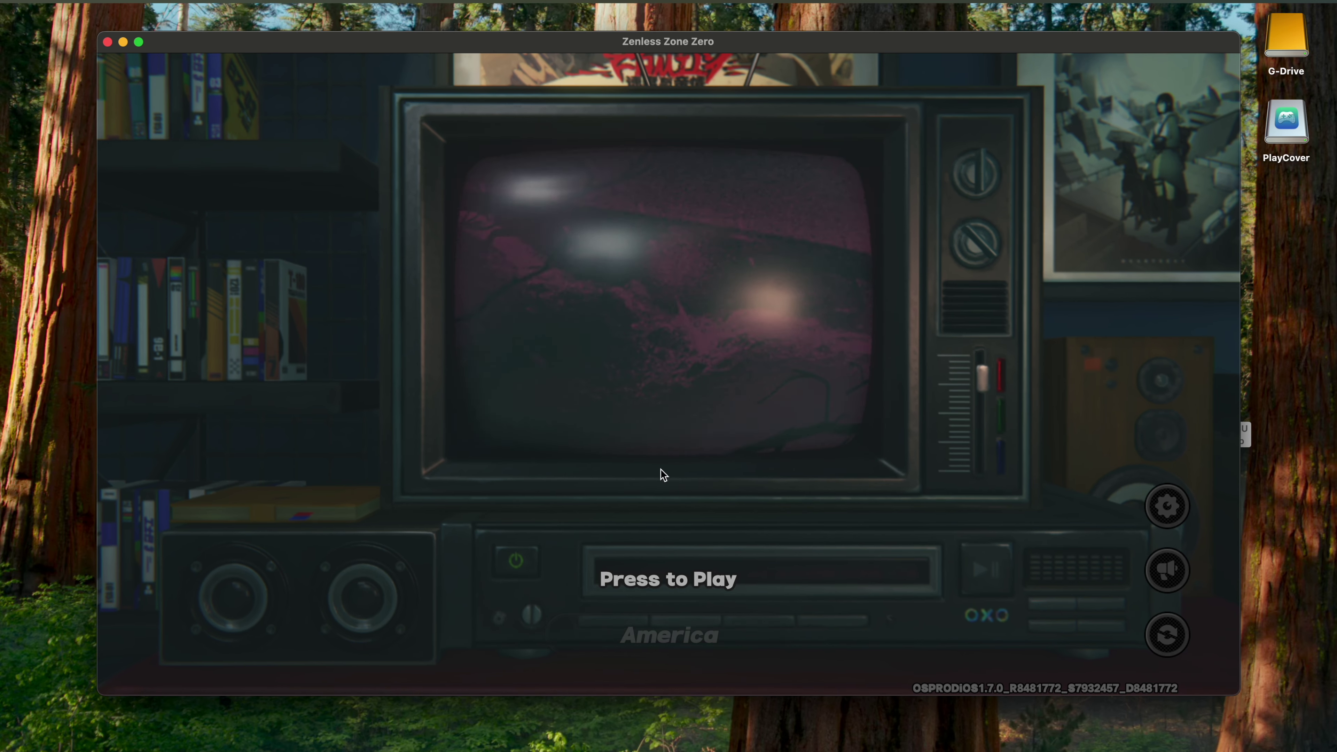
click(661, 470)
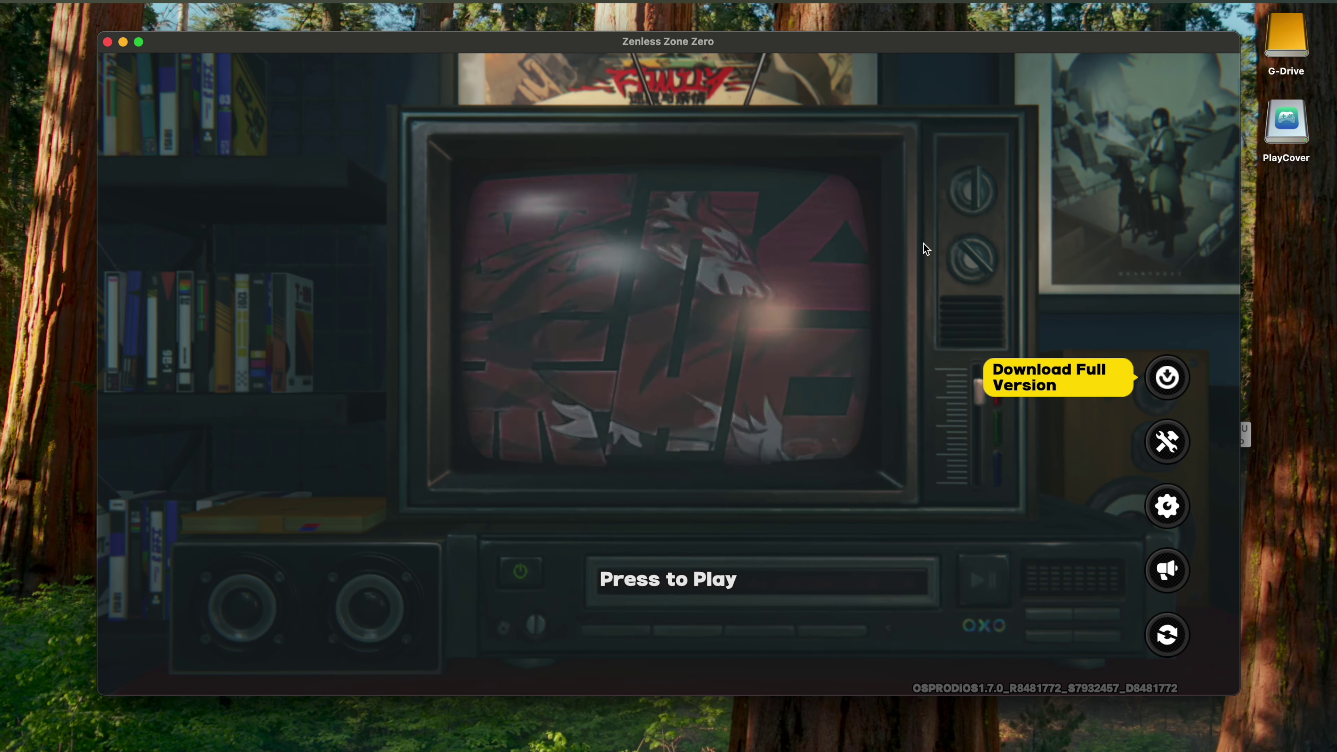
Download the full version of the game resources and enter the game world
click(1167, 378)
click(787, 515)
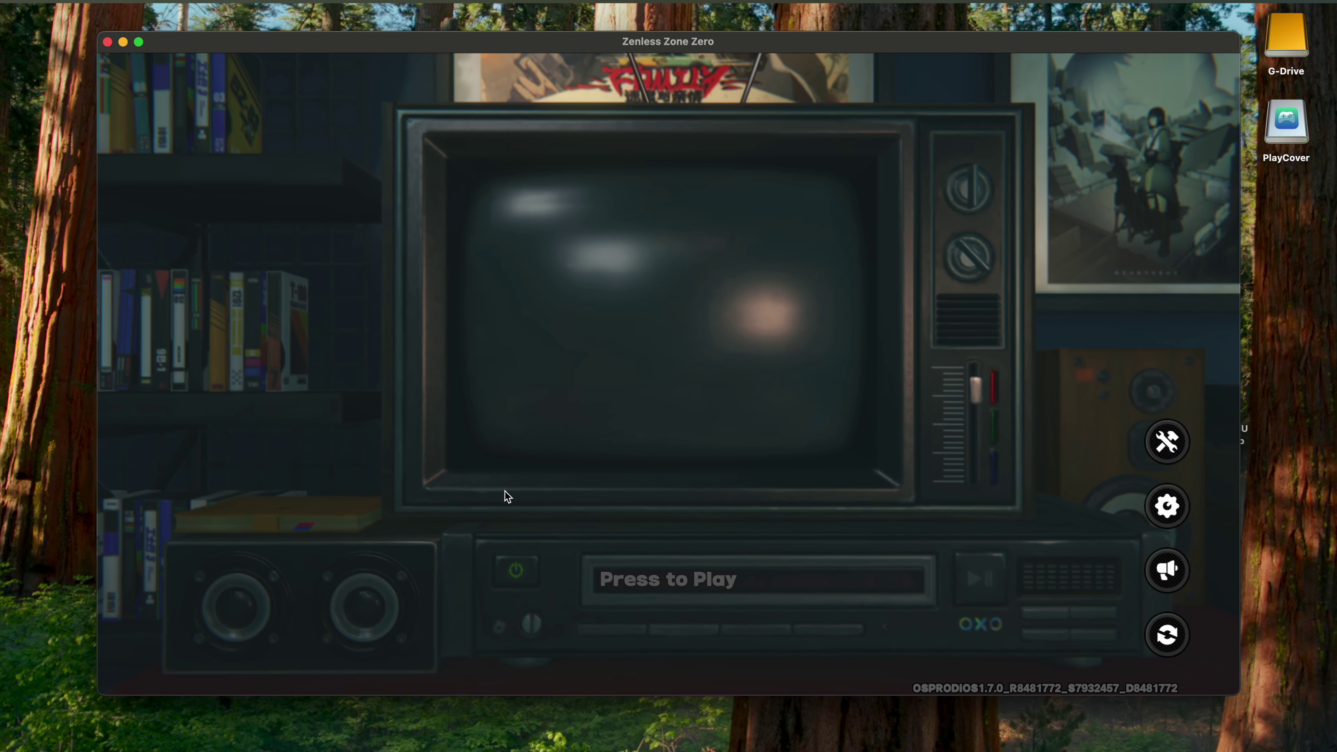
click(655, 488)
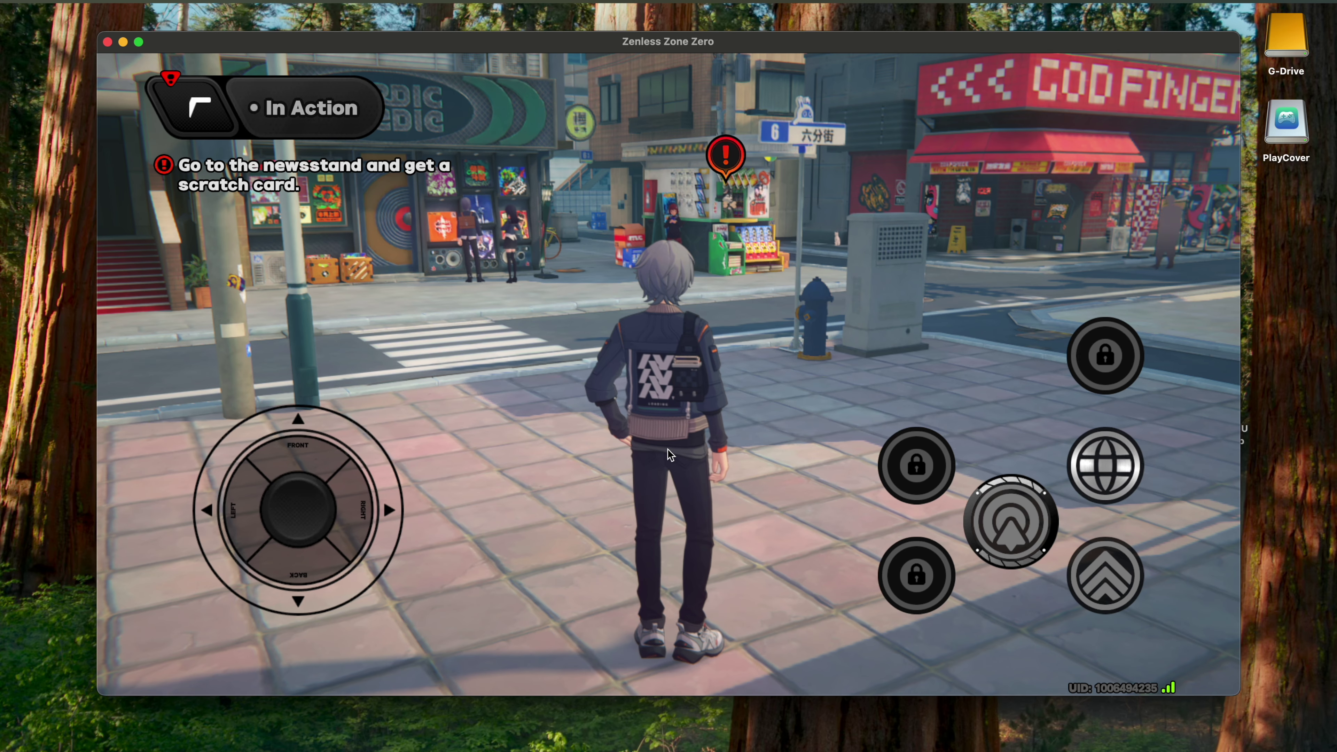
Turn the camera toward the newsstand and review the graphics settings in the in-game options
drag(668, 448, 805, 480)
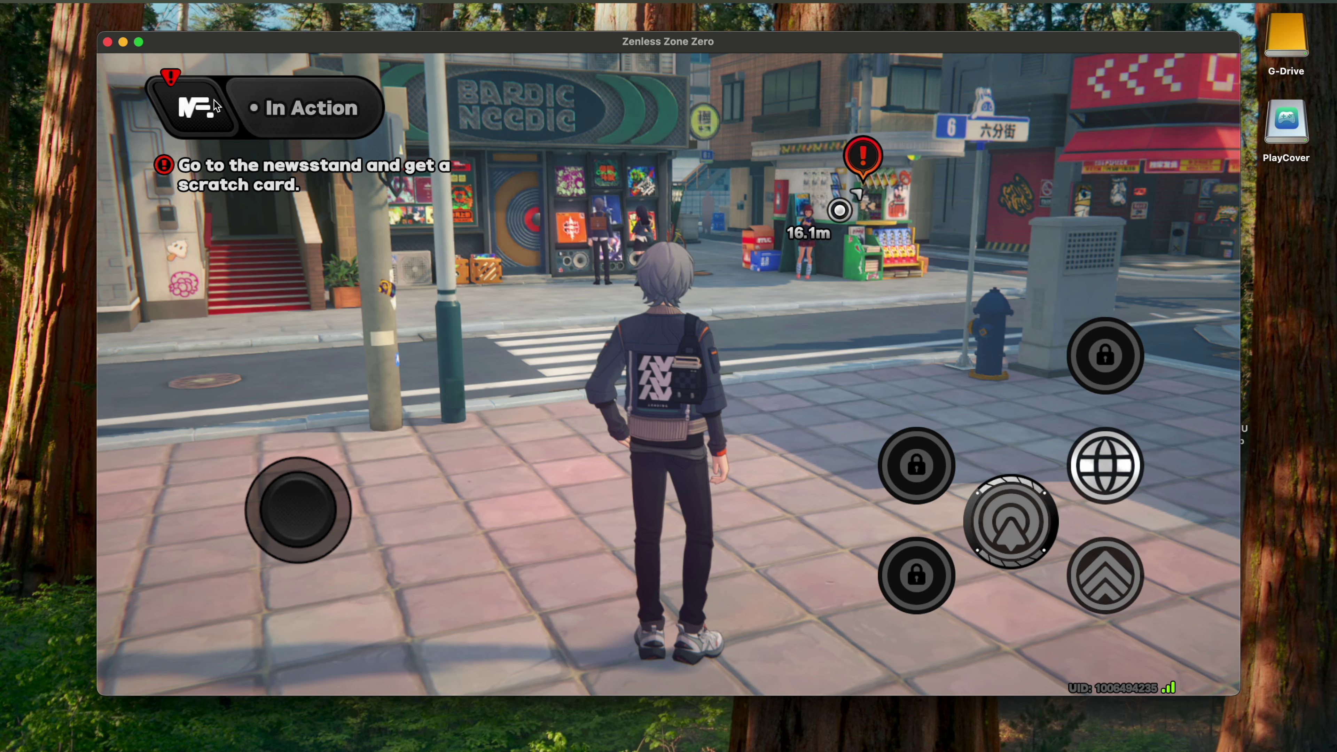
click(195, 106)
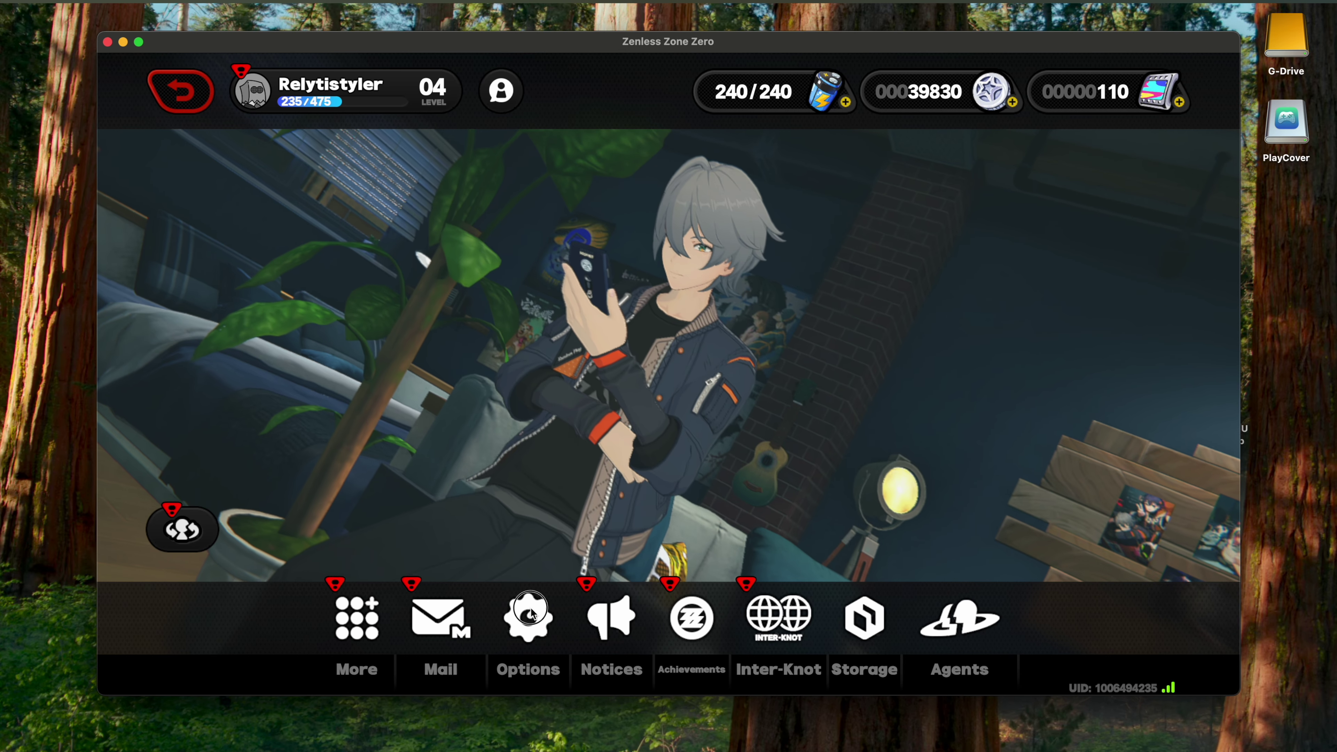
click(529, 615)
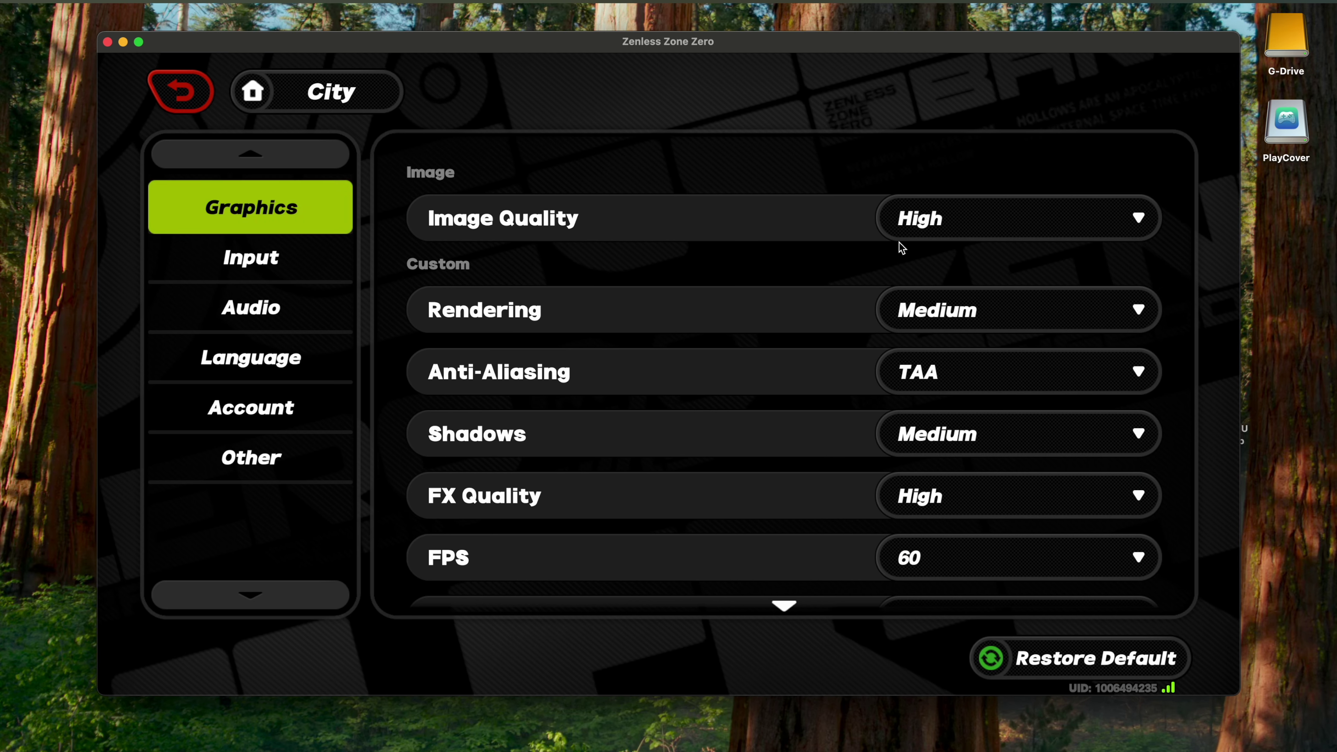
scroll(942, 277, down, 1)
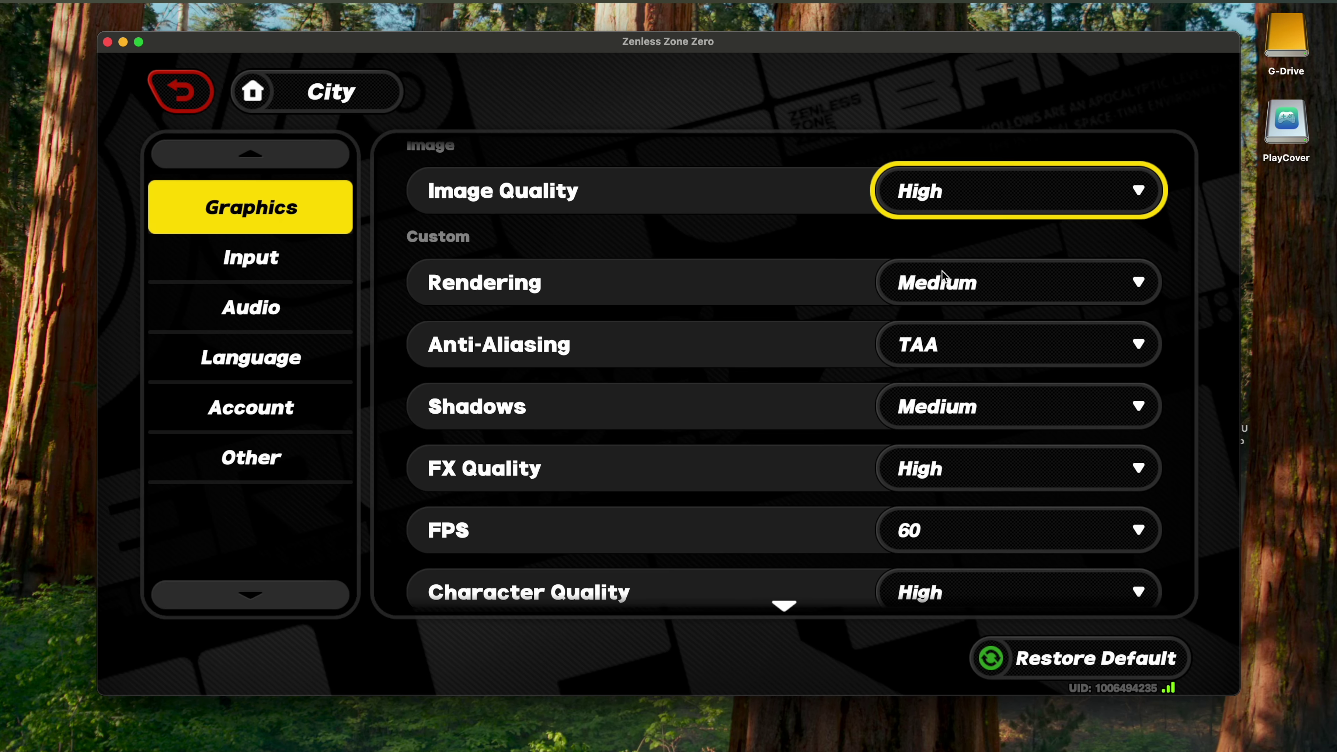
scroll(942, 277, down, 2)
scroll(790, 409, up, 3)
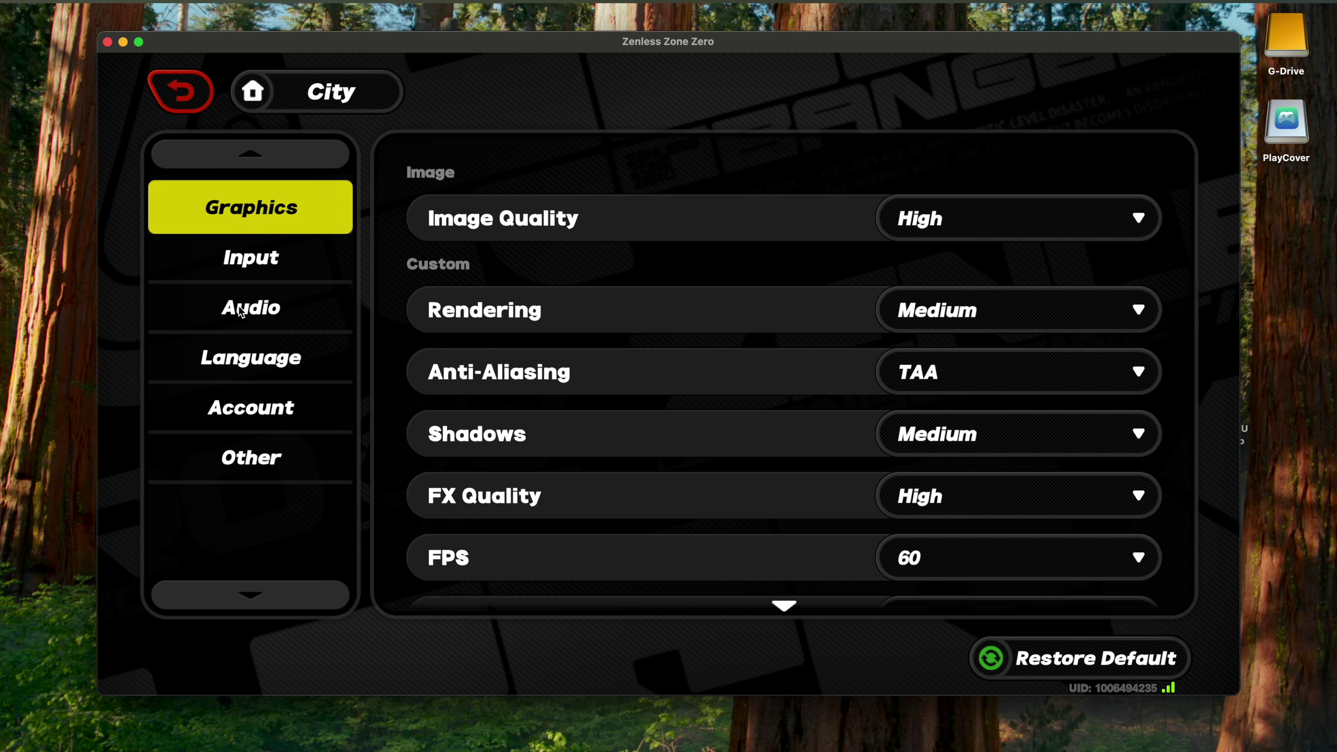
Set the UI layout to Controller in the game's input settings
click(274, 270)
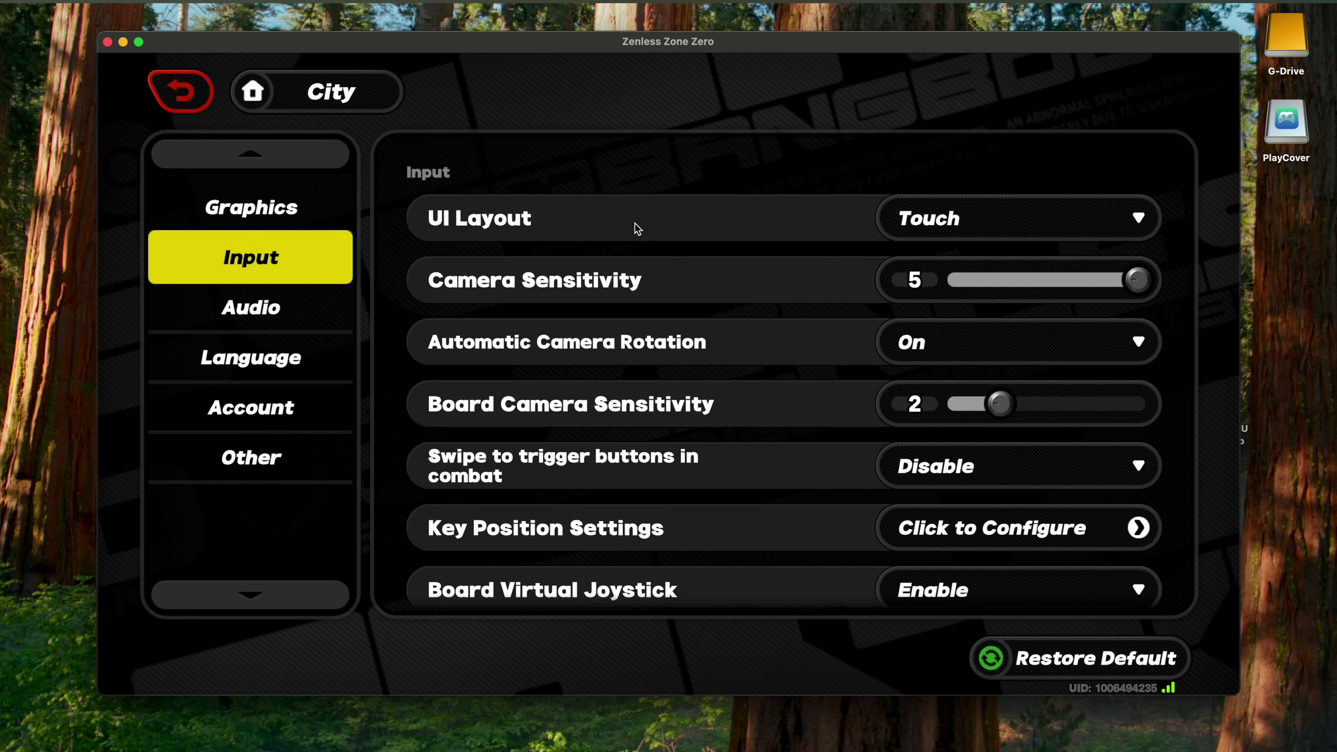
click(1036, 227)
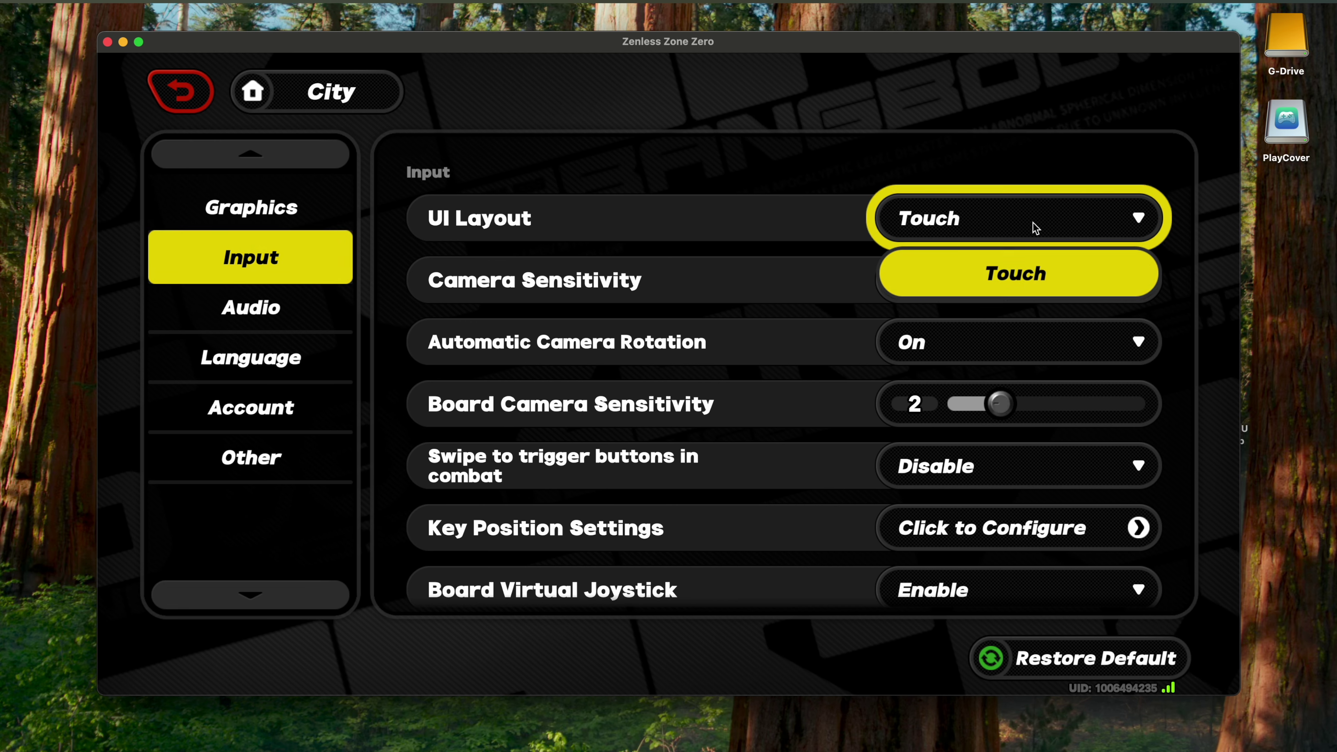
click(1025, 278)
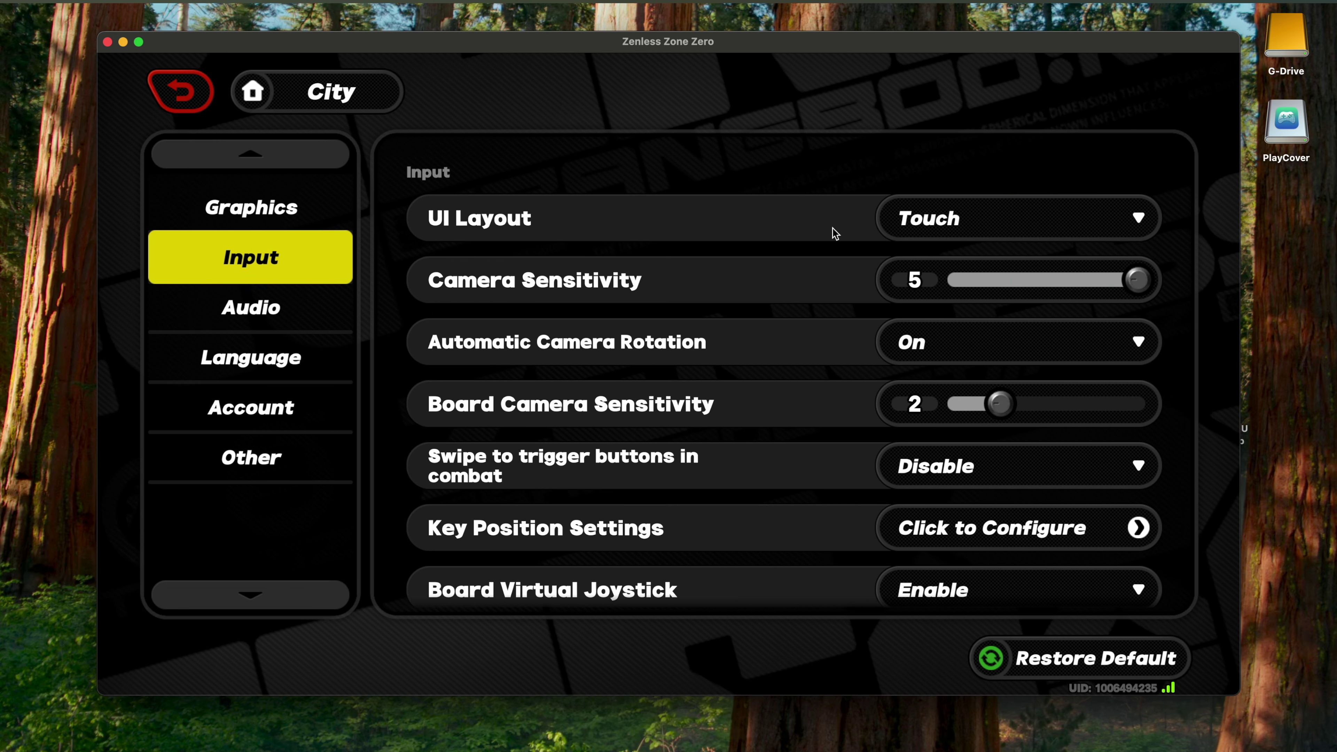
click(1003, 226)
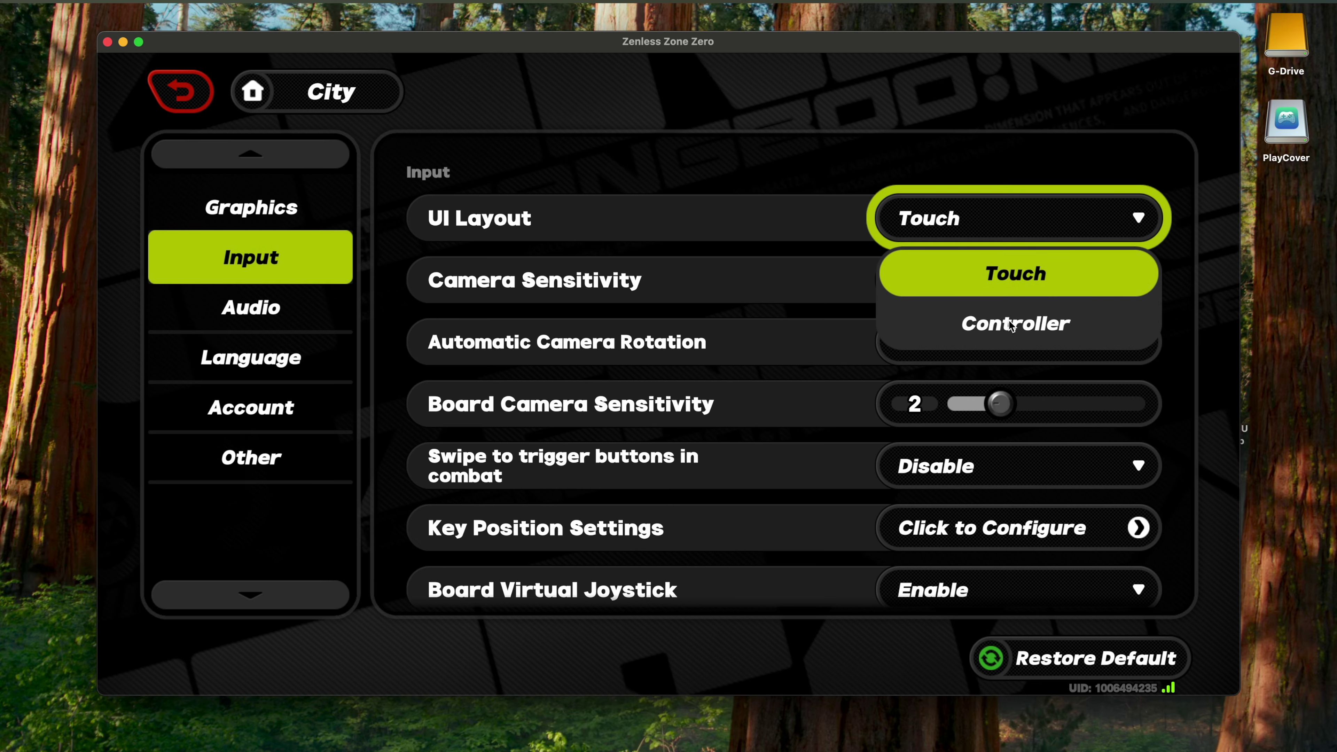
click(1009, 323)
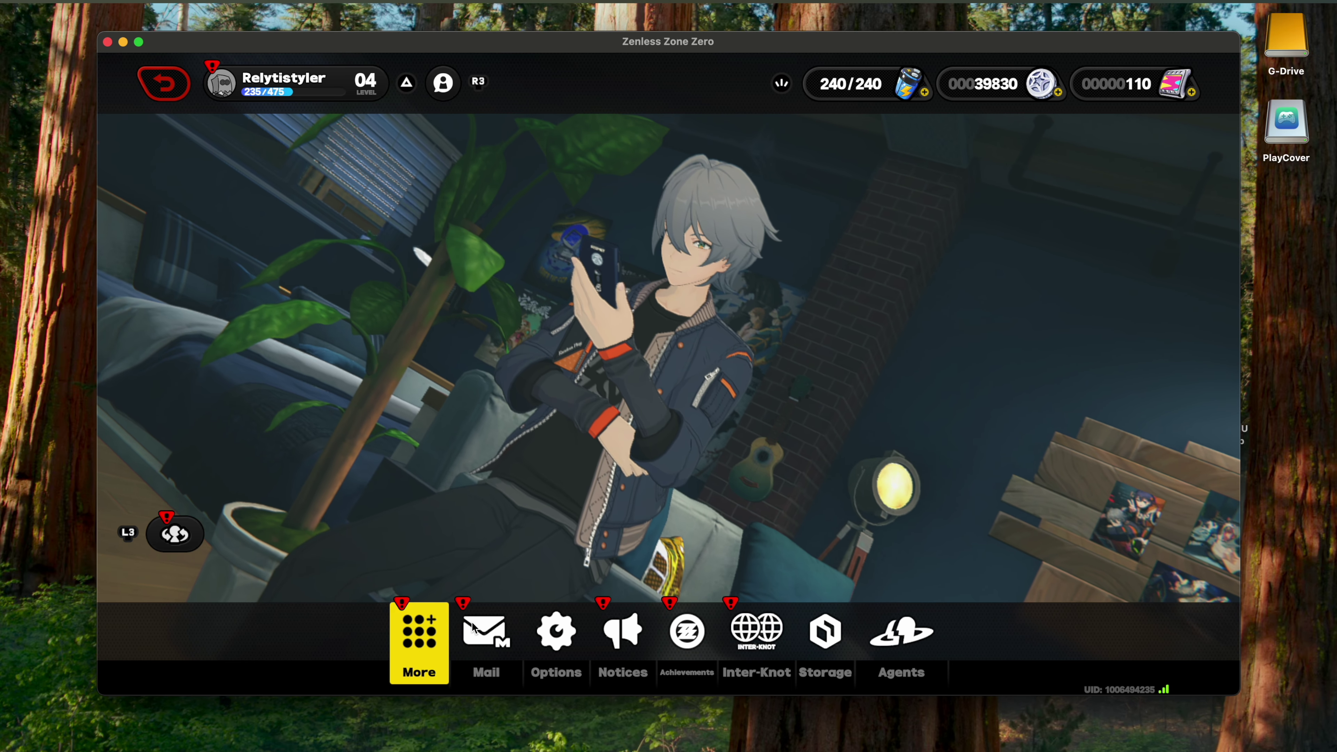
Leave the game menu and walk the character forward on the street
key(Escape)
key(w)
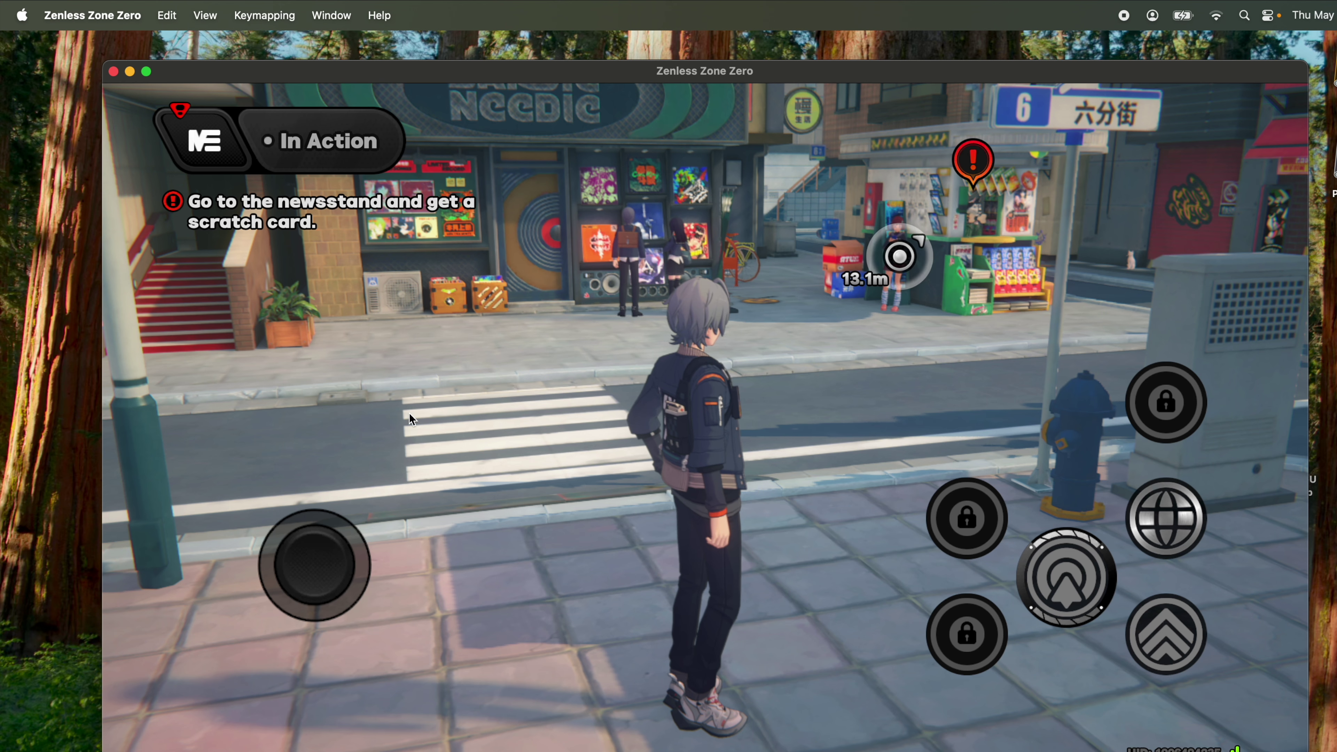
Open the Keymapping Editor and bind a new button mapping near the Q button to the B key
click(264, 15)
click(273, 47)
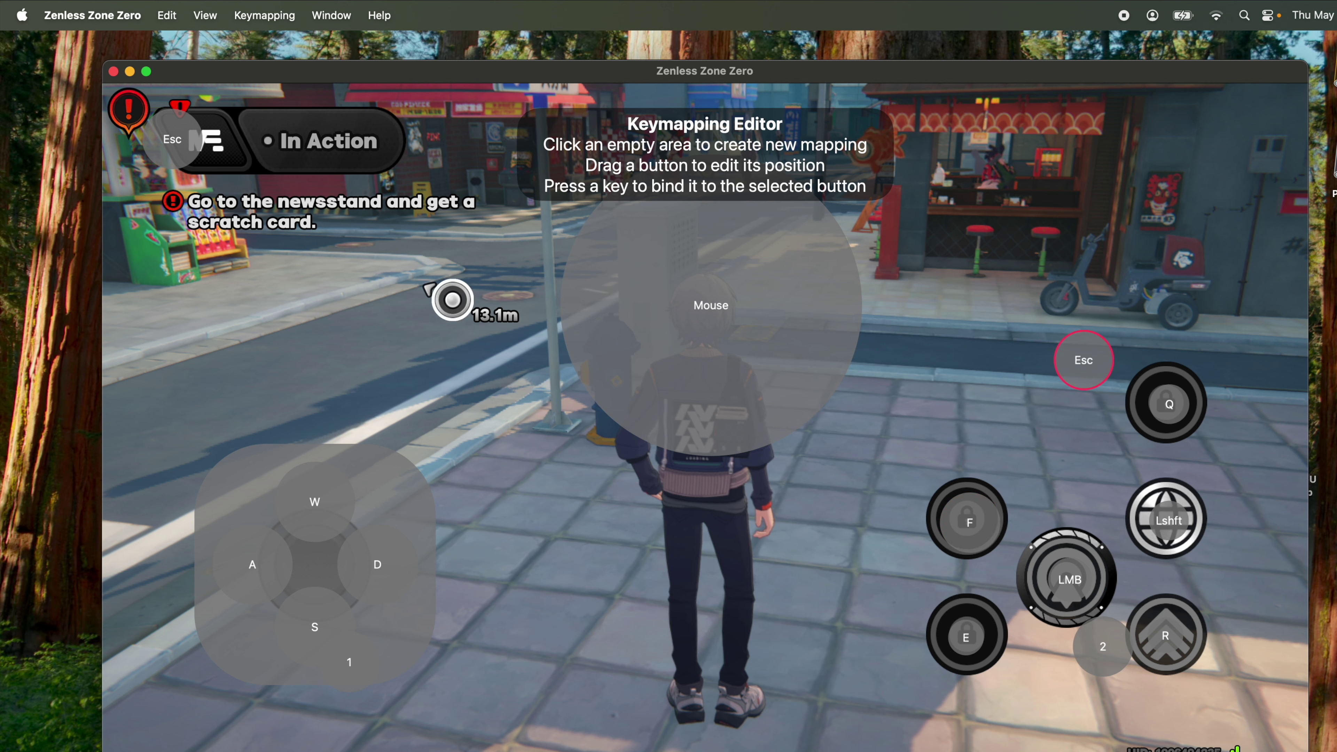
key(j)
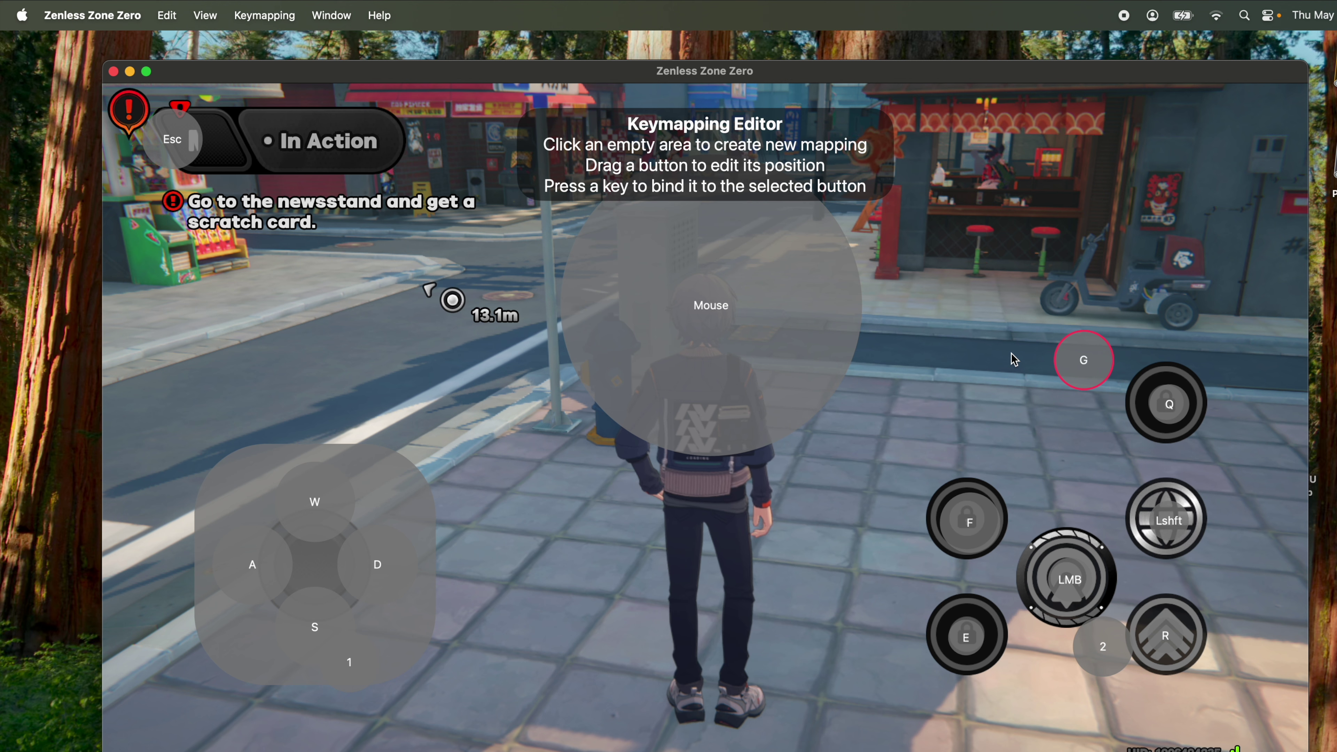
key(b)
Shift the B mapping slightly down and adjust its size to a little larger than the default
mouse_move(1087, 373)
mouse_down()
mouse_move(1061, 377)
mouse_move(1082, 393)
mouse_up()
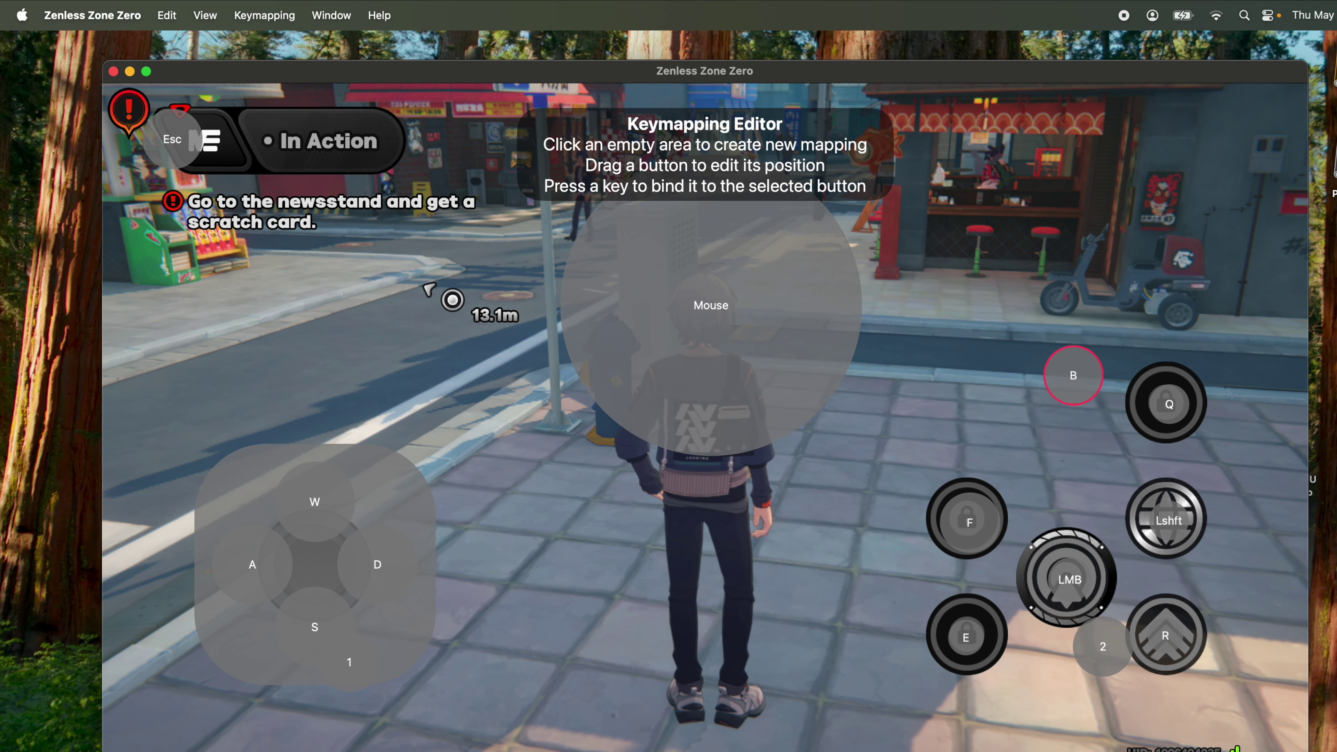
scroll(1082, 392, up, 5)
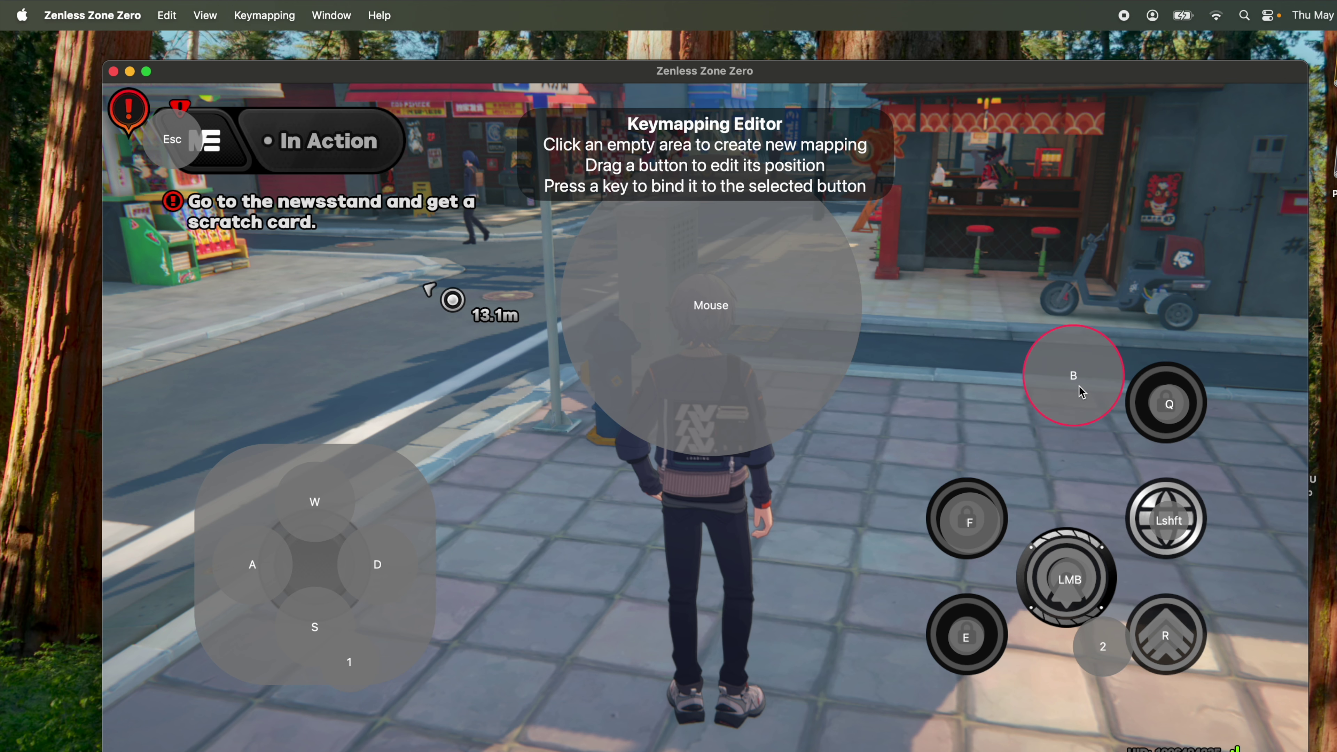
scroll(1071, 398, down, 4)
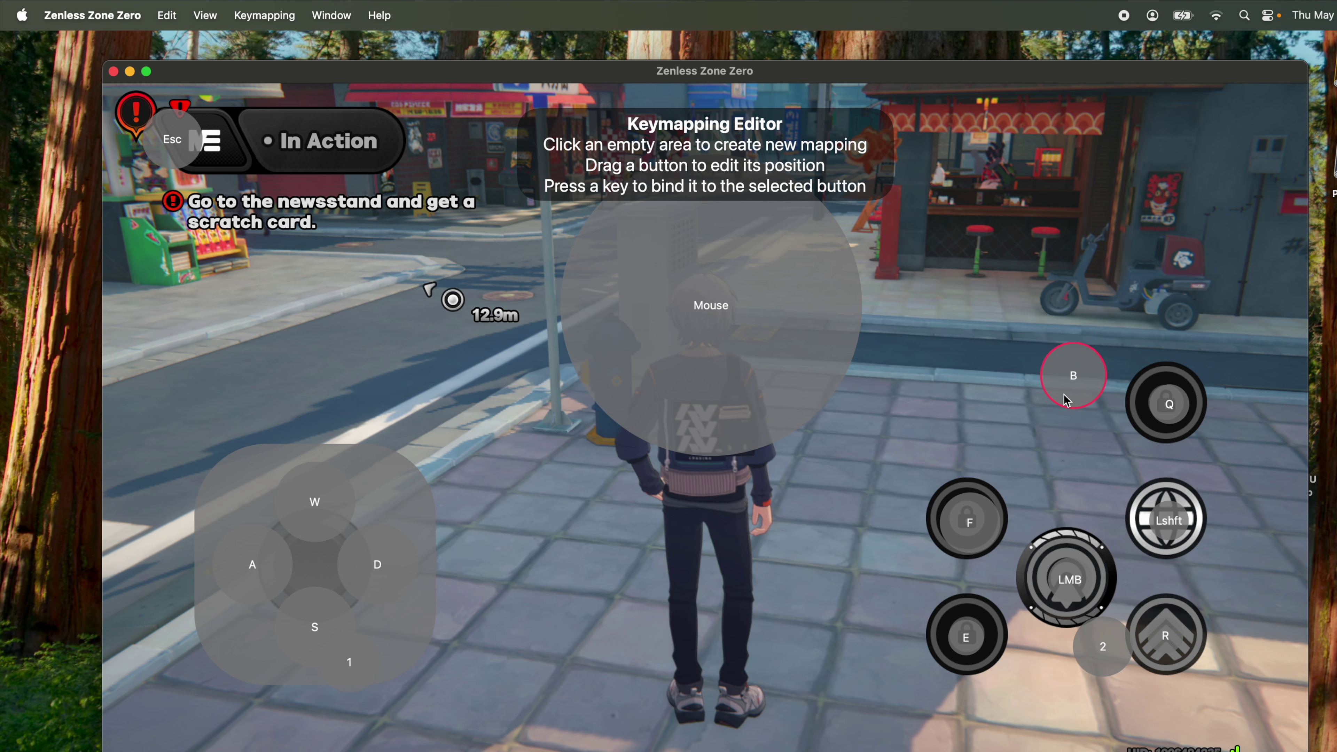
Create a trial left-mouse-button mapping above the B mapping and delete it
click(1119, 247)
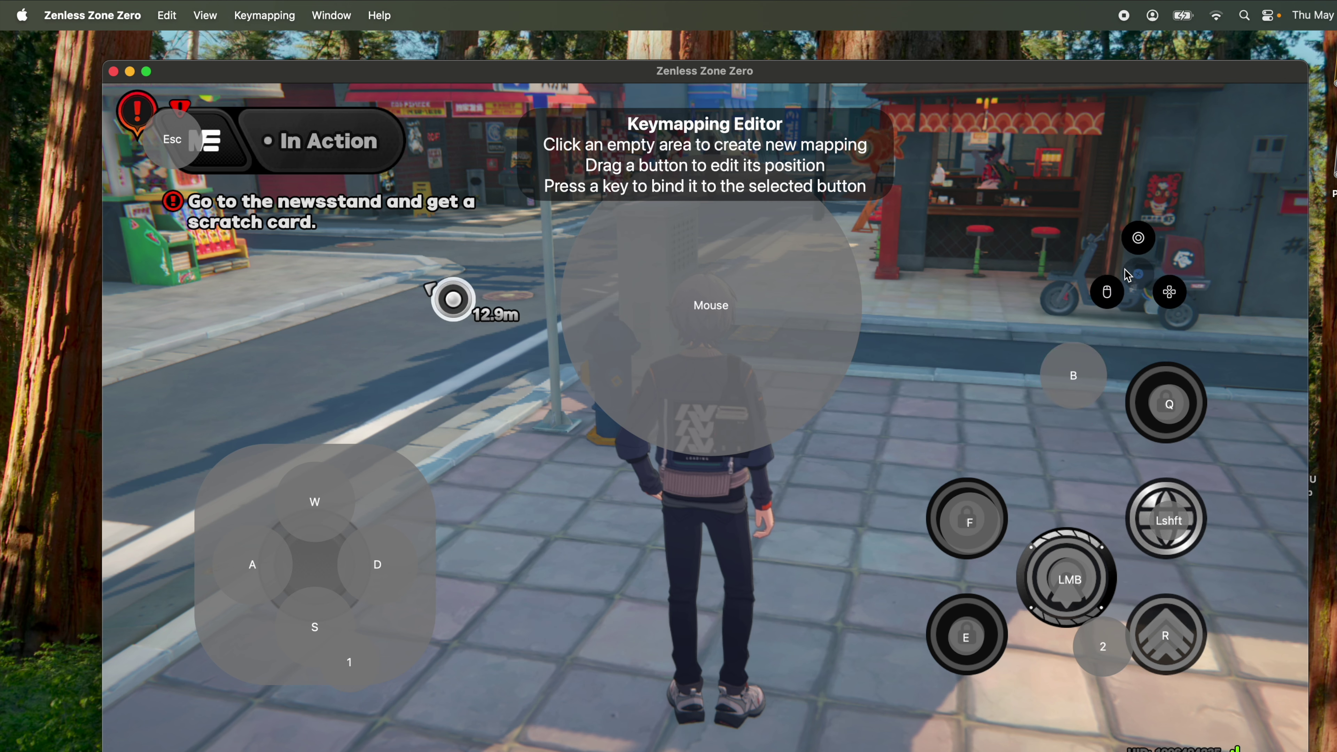
click(1143, 249)
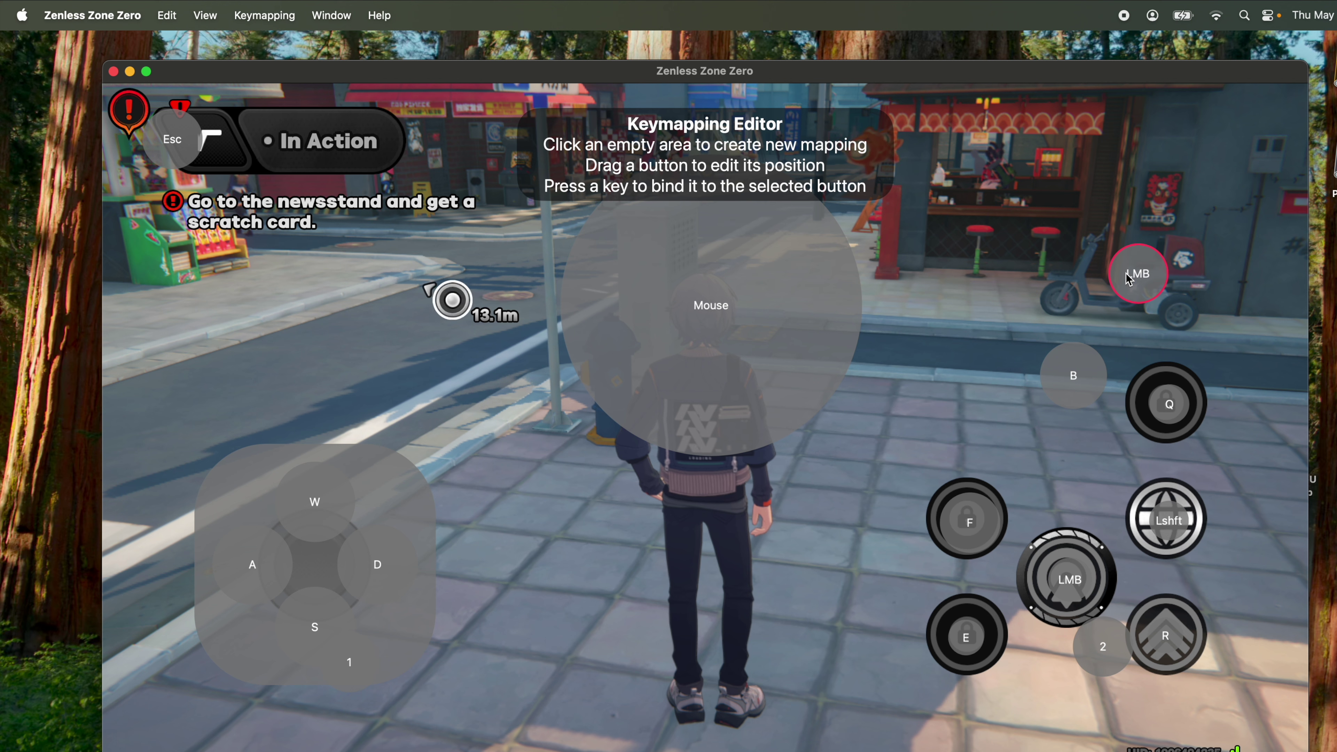
click(278, 22)
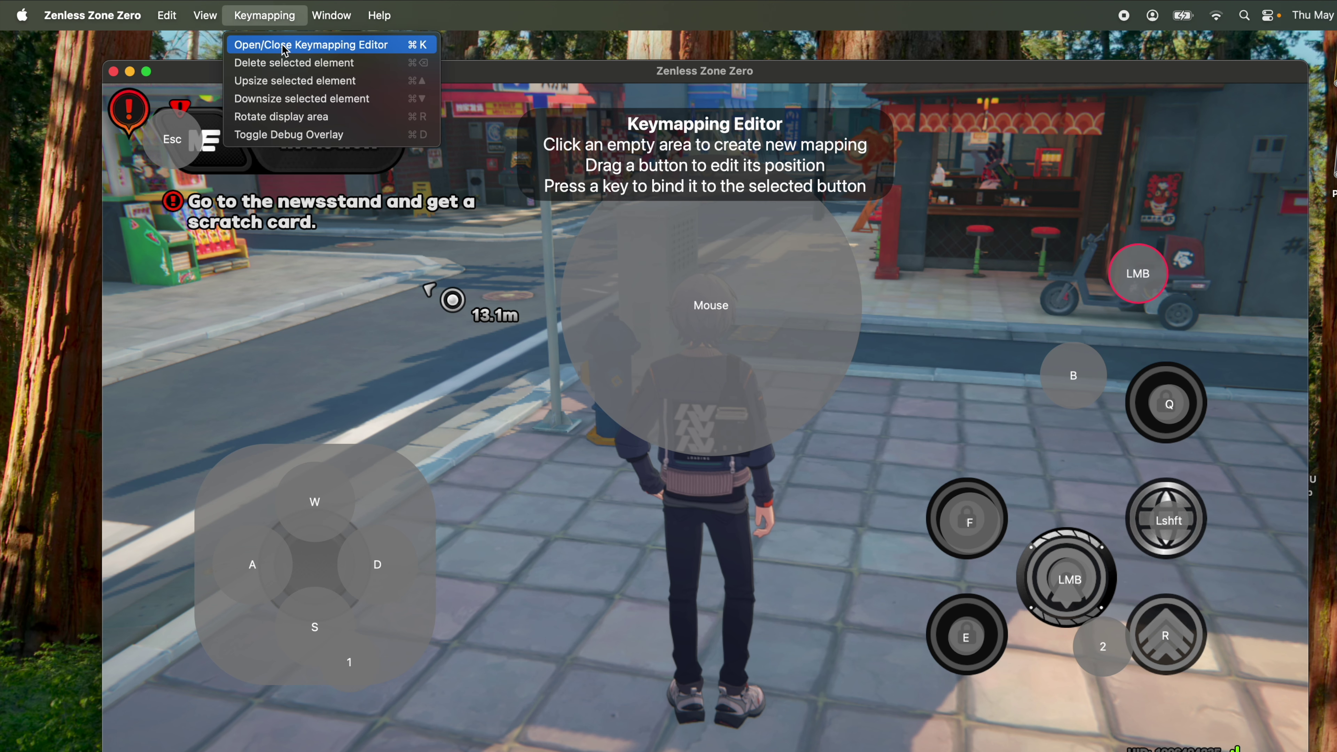
click(281, 64)
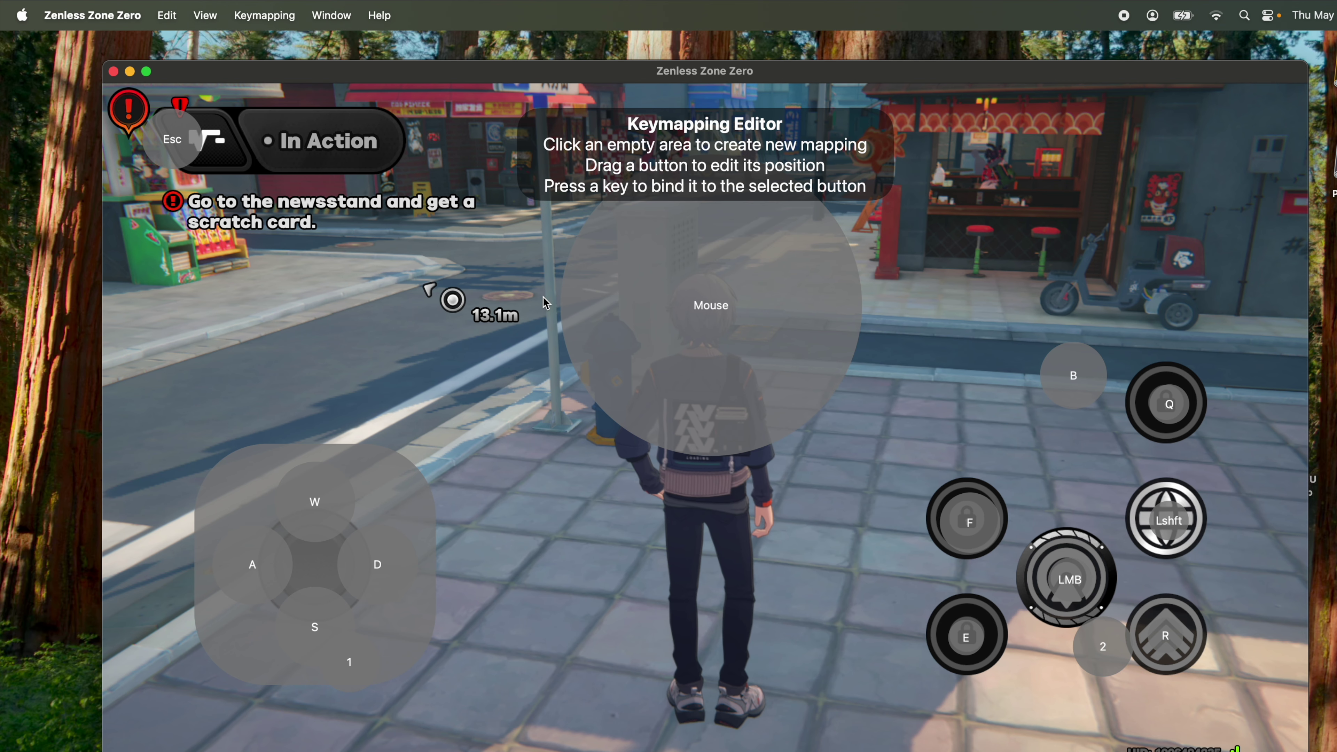
Close the Keymapping Editor
click(266, 15)
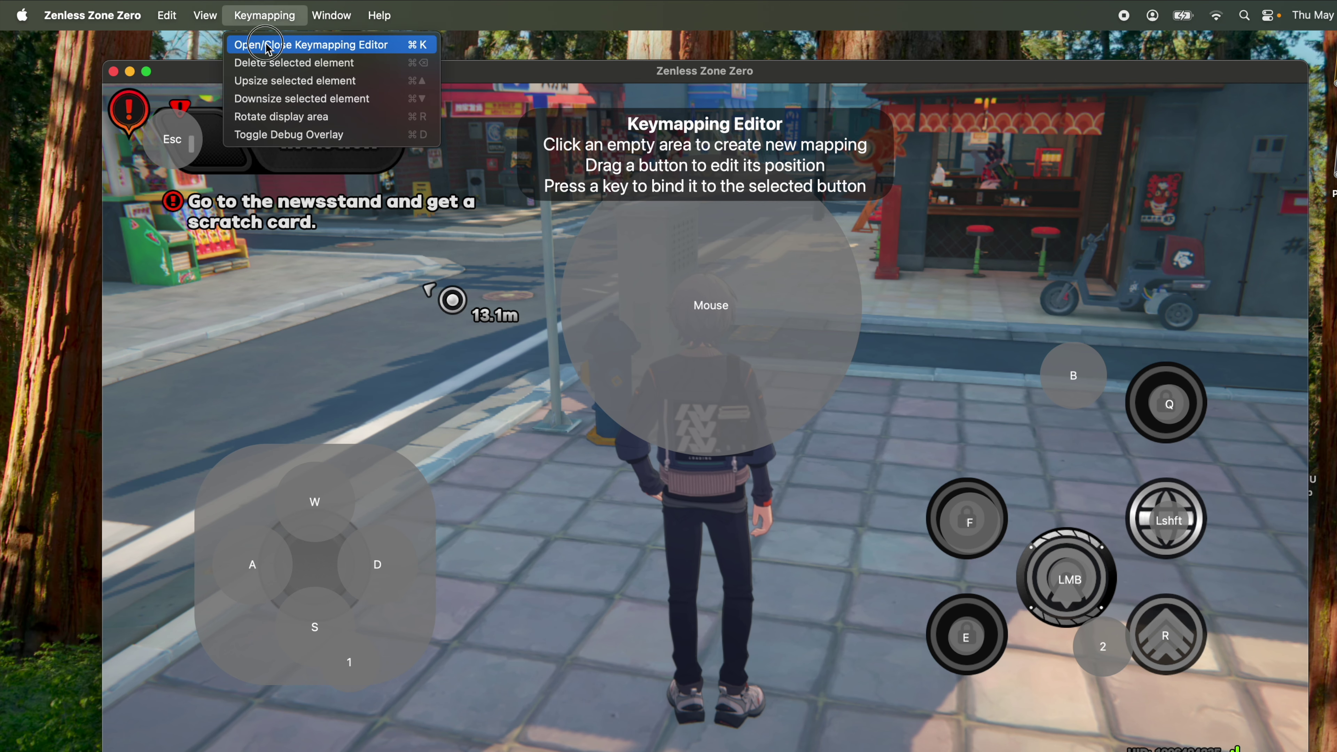
click(266, 40)
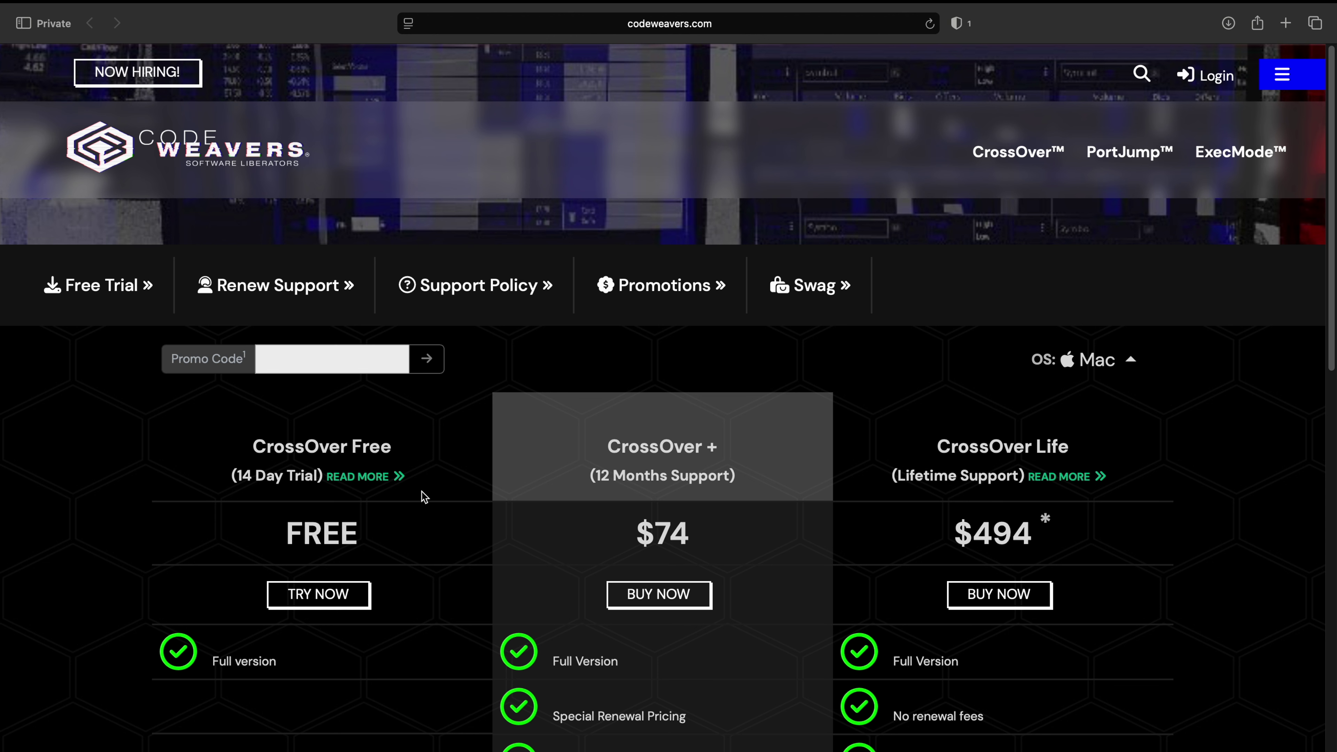
Switch to CrossOver, set the ZZZ bottle's graphics to D3DMetal and synchronization to MSync, and reboot the bottle
scroll(339, 513, down, 3)
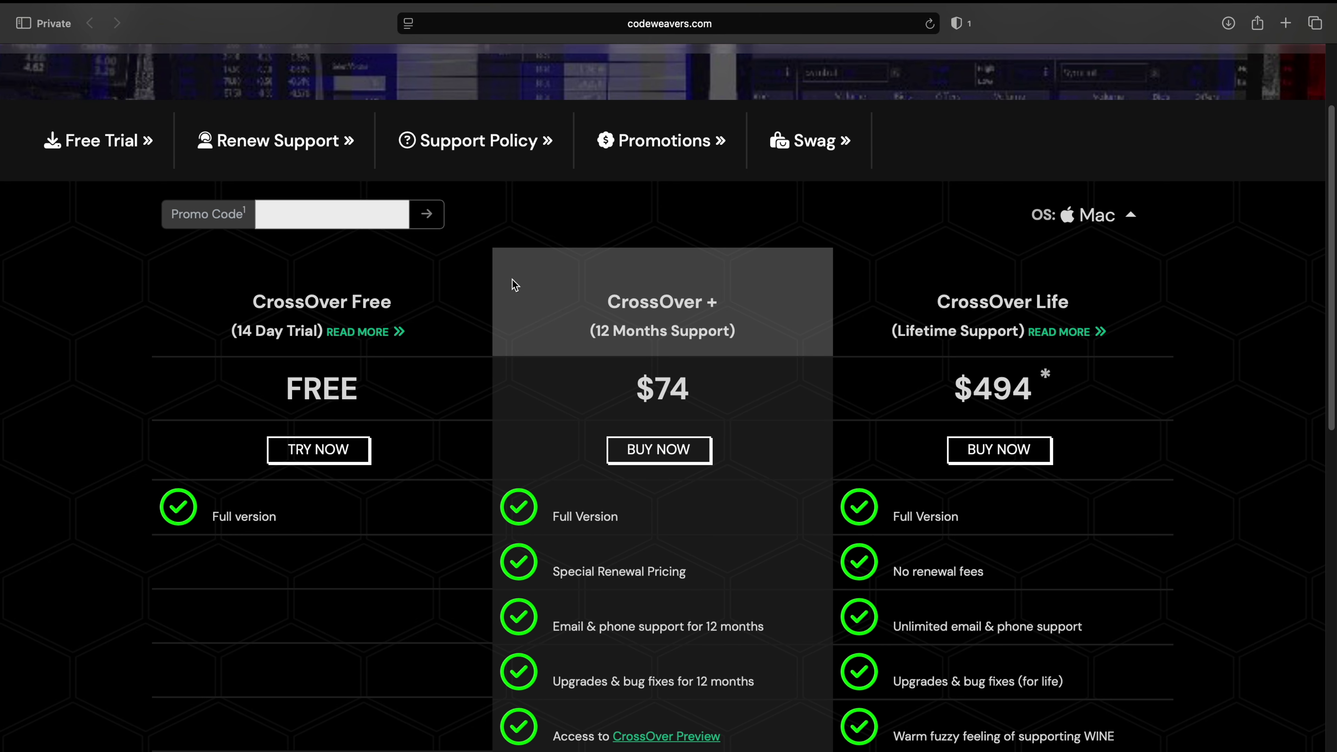
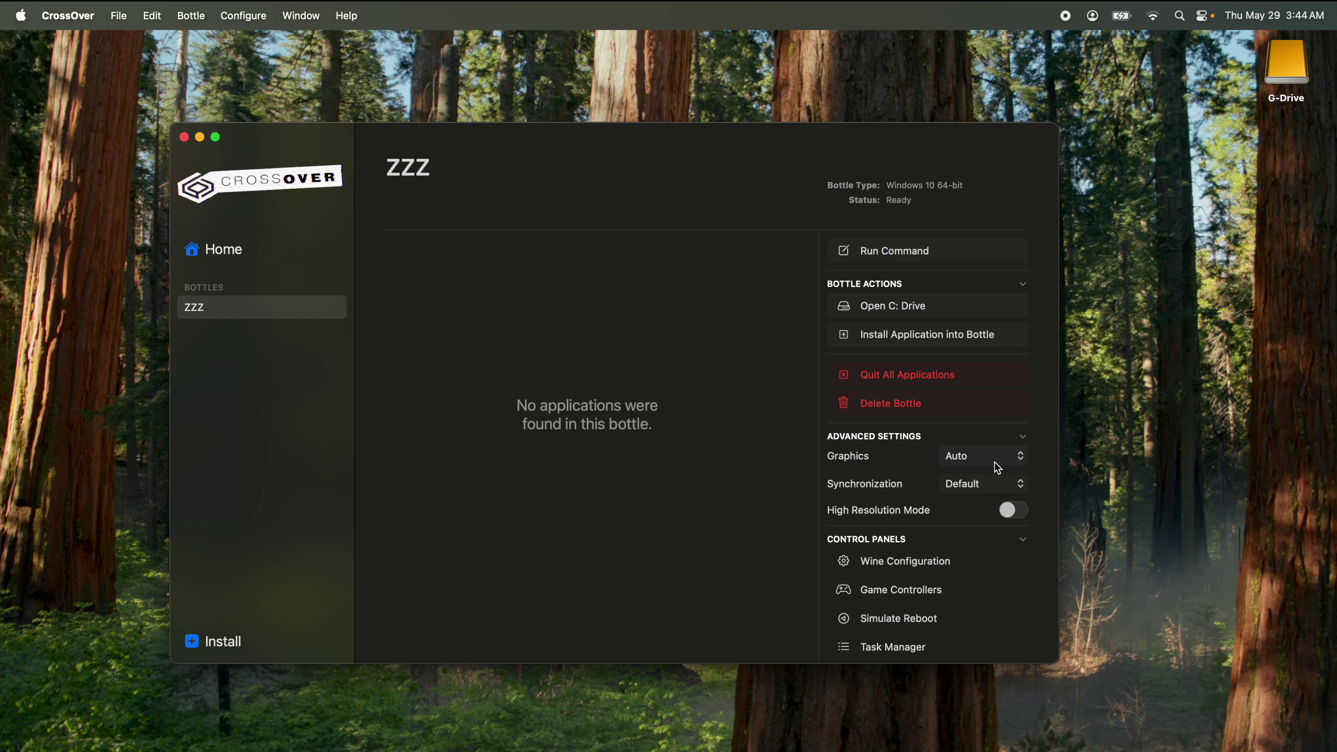
click(974, 476)
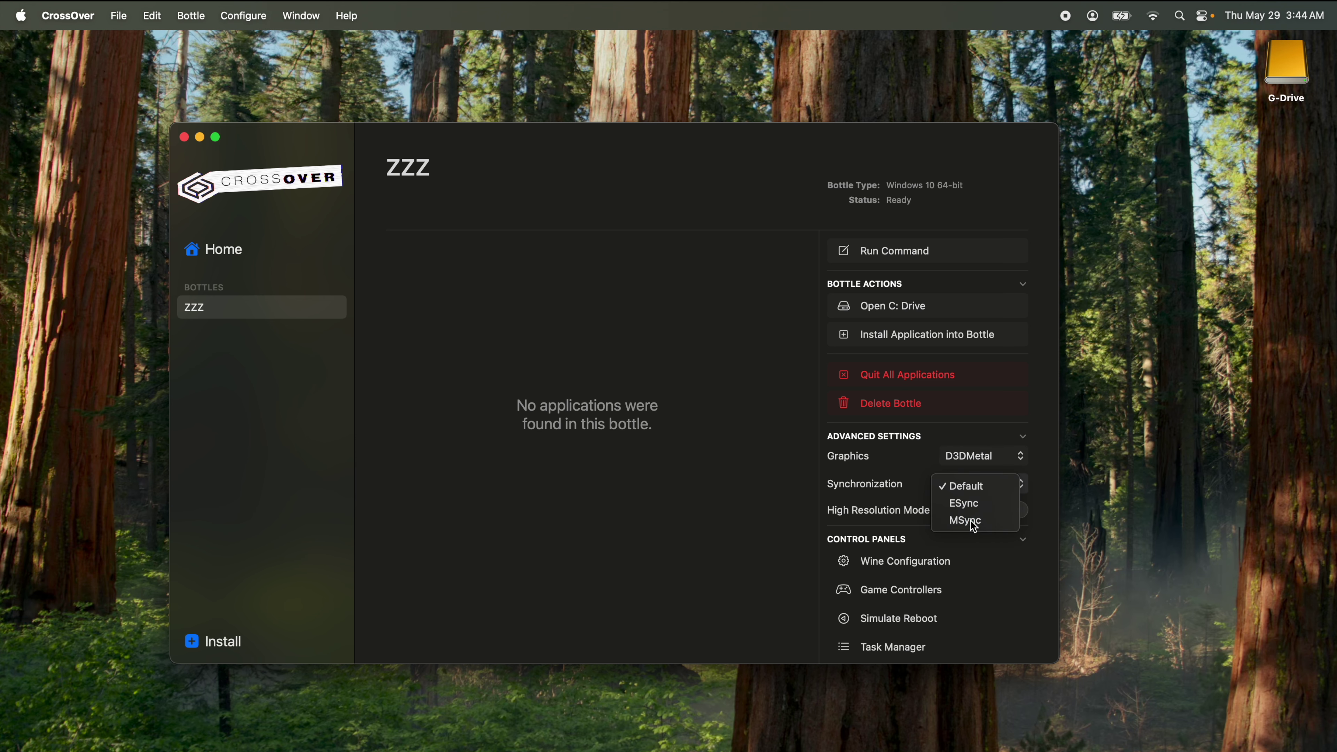
click(972, 522)
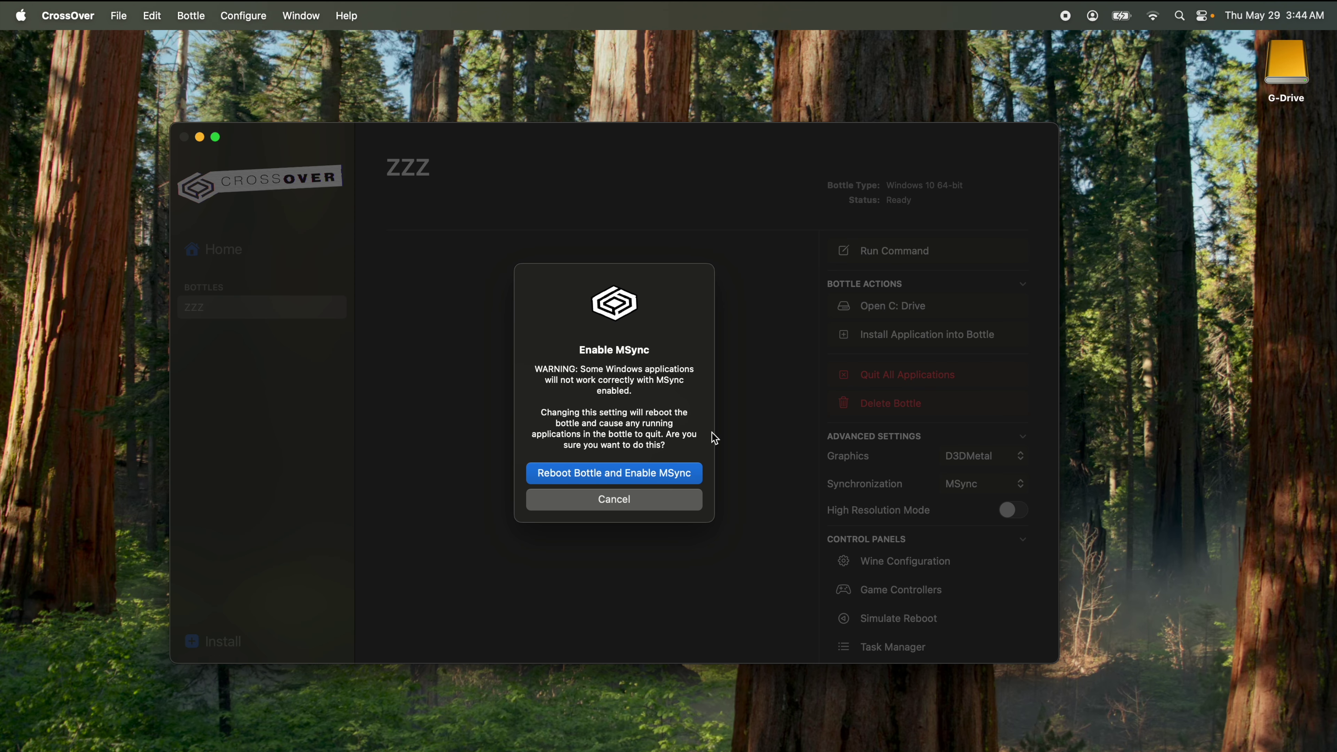
click(636, 484)
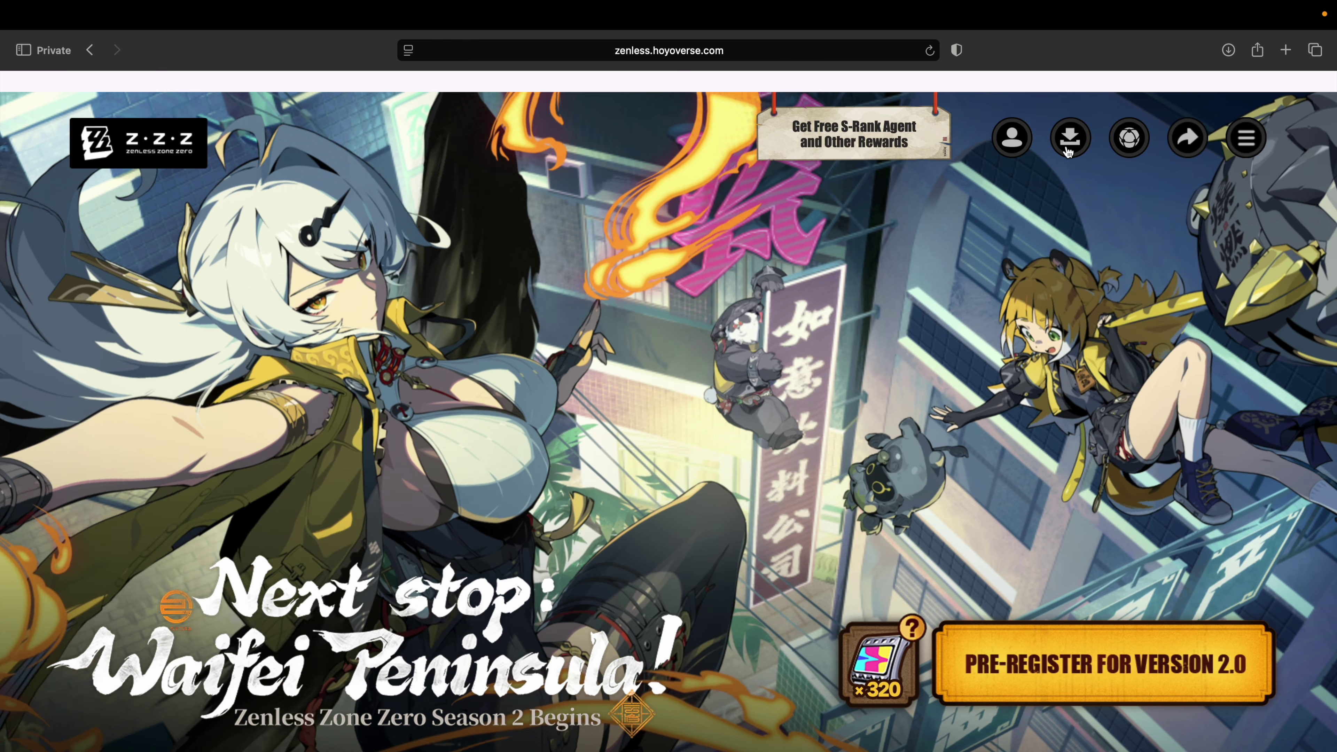
Download the Zenless Zone Zero installer via HoYoPlay from zenless.hoyoverse.com, allowing downloads from the site
click(923, 142)
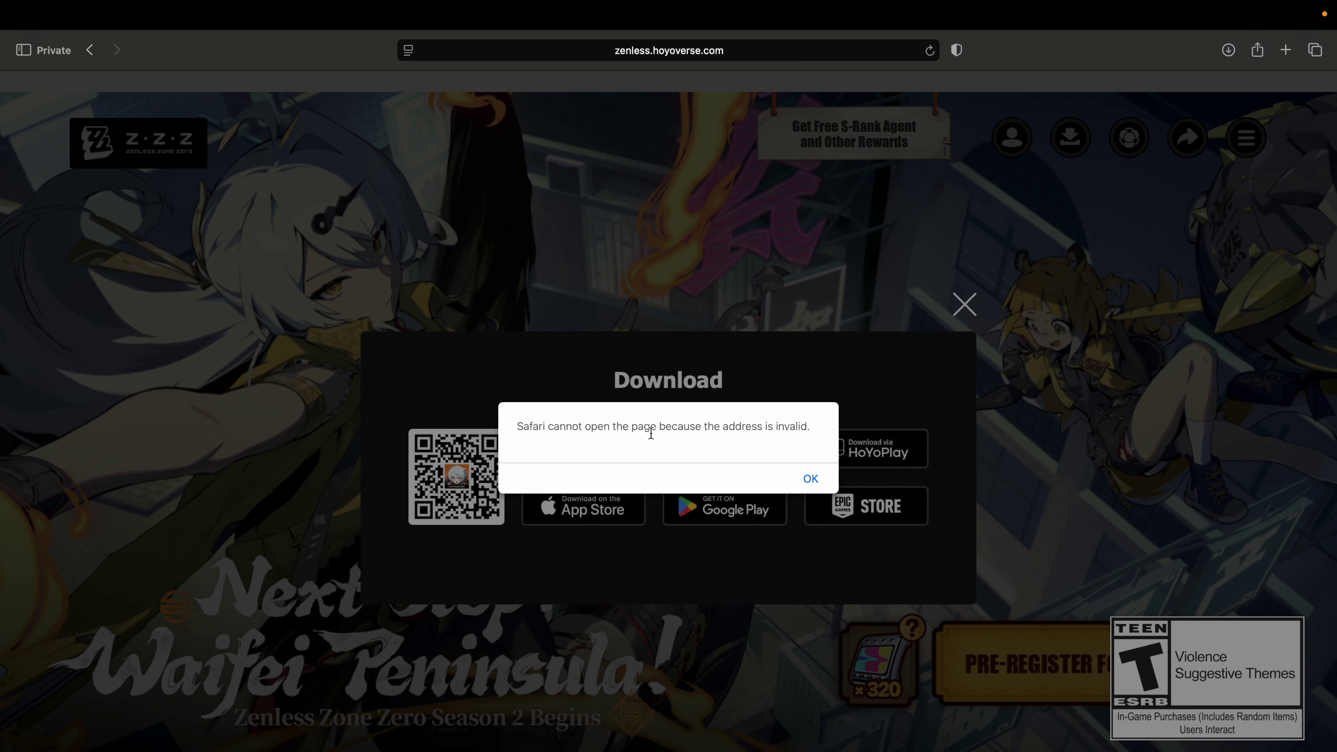
click(812, 479)
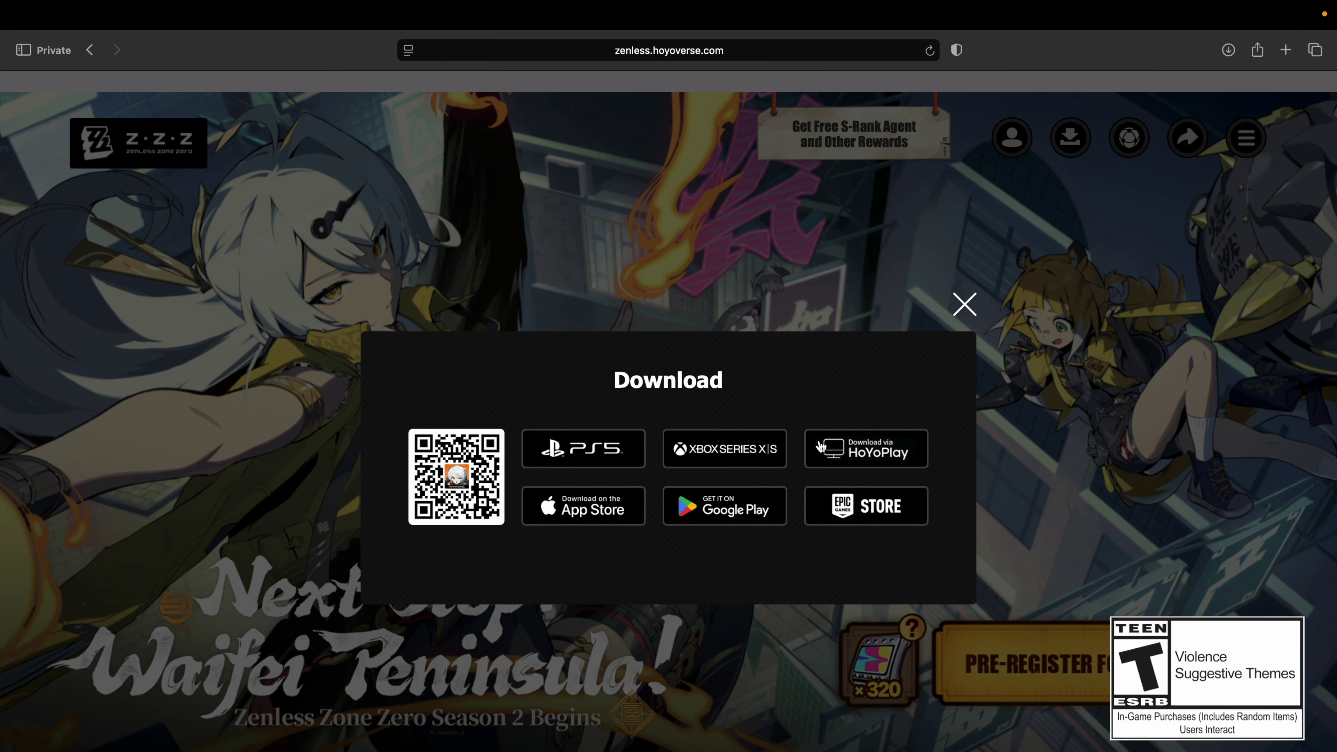
click(878, 462)
click(422, 89)
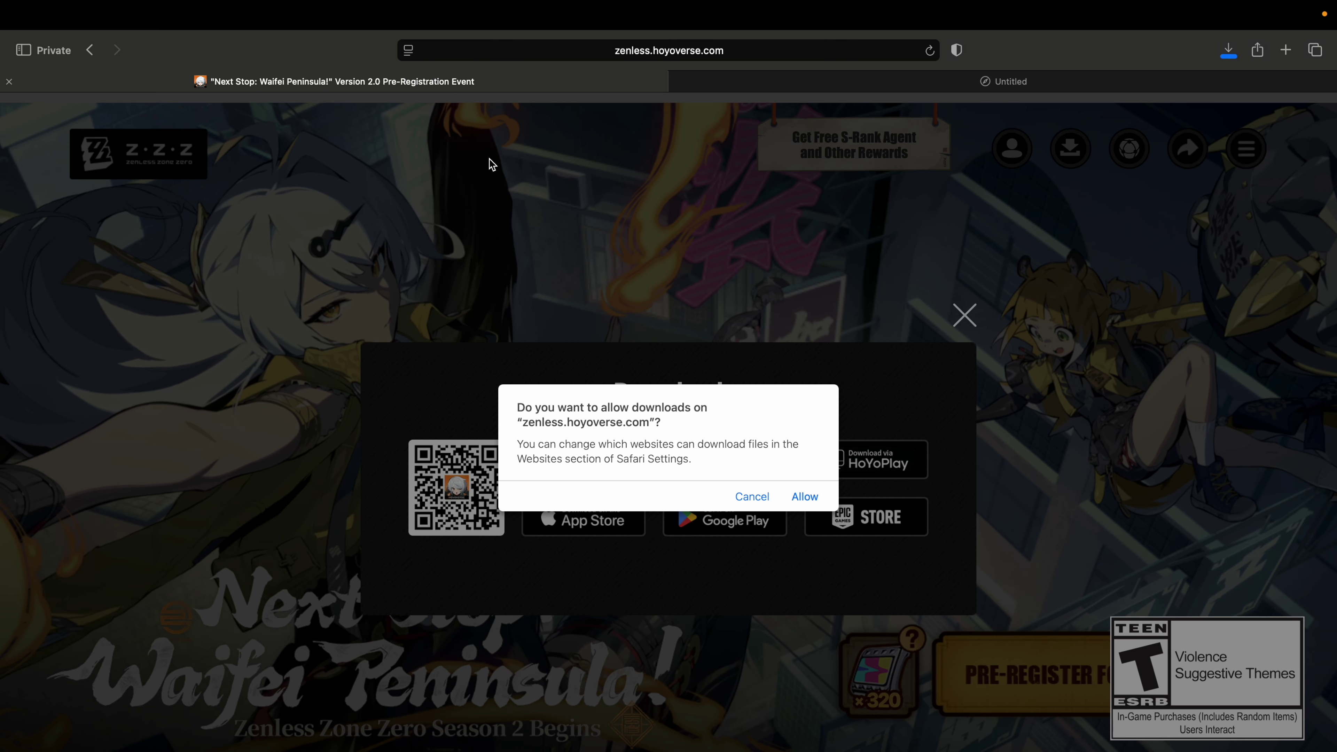
click(803, 496)
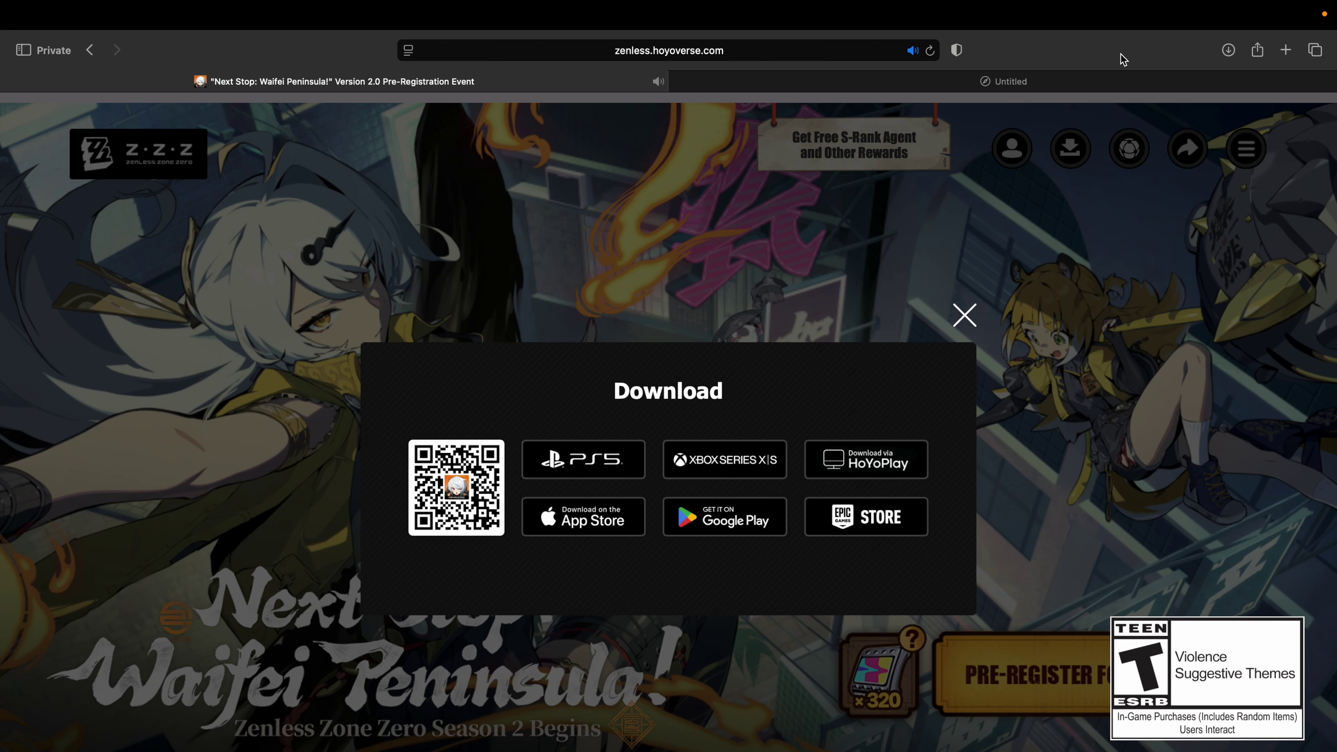
Switch to CrossOver and run ZenlessZoneZero_install_ua_7af4999d84b8.exe from Downloads in the ZZZ bottle, allowing access to the Downloads folder
key(ctrl+Left)
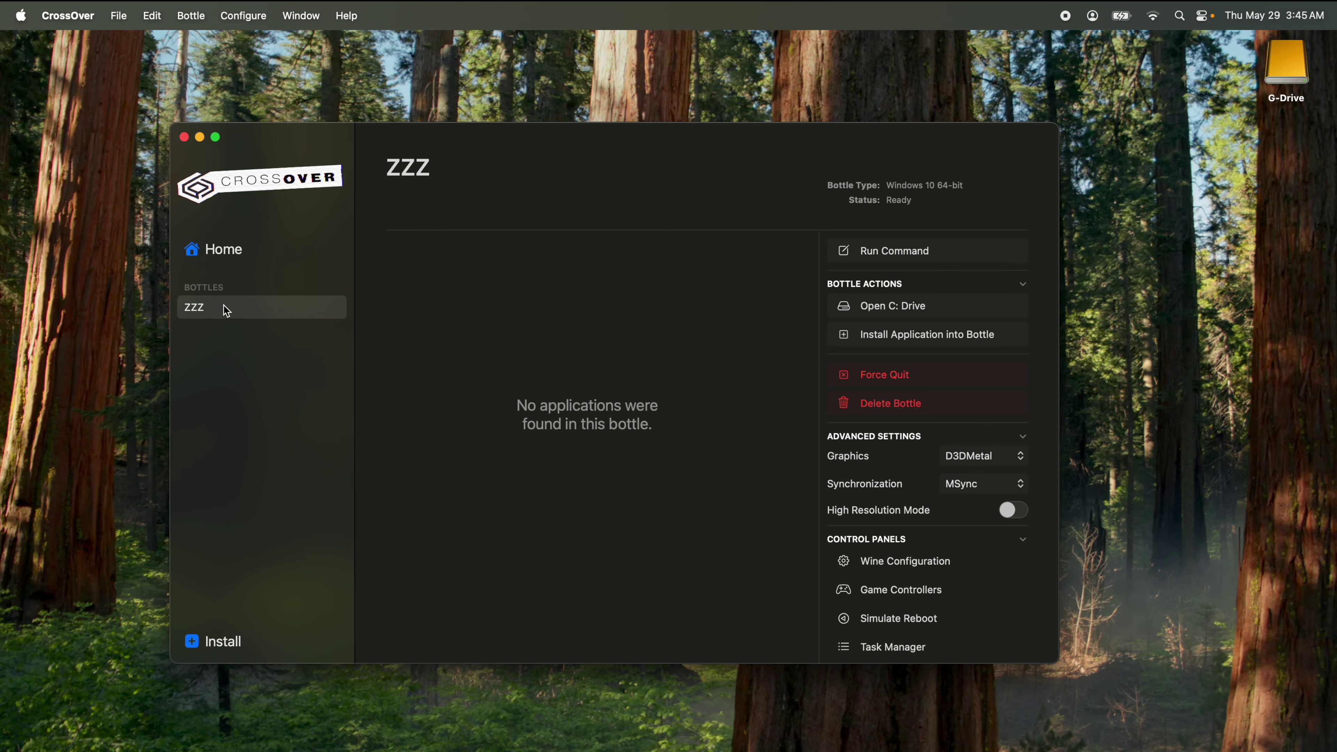
click(921, 256)
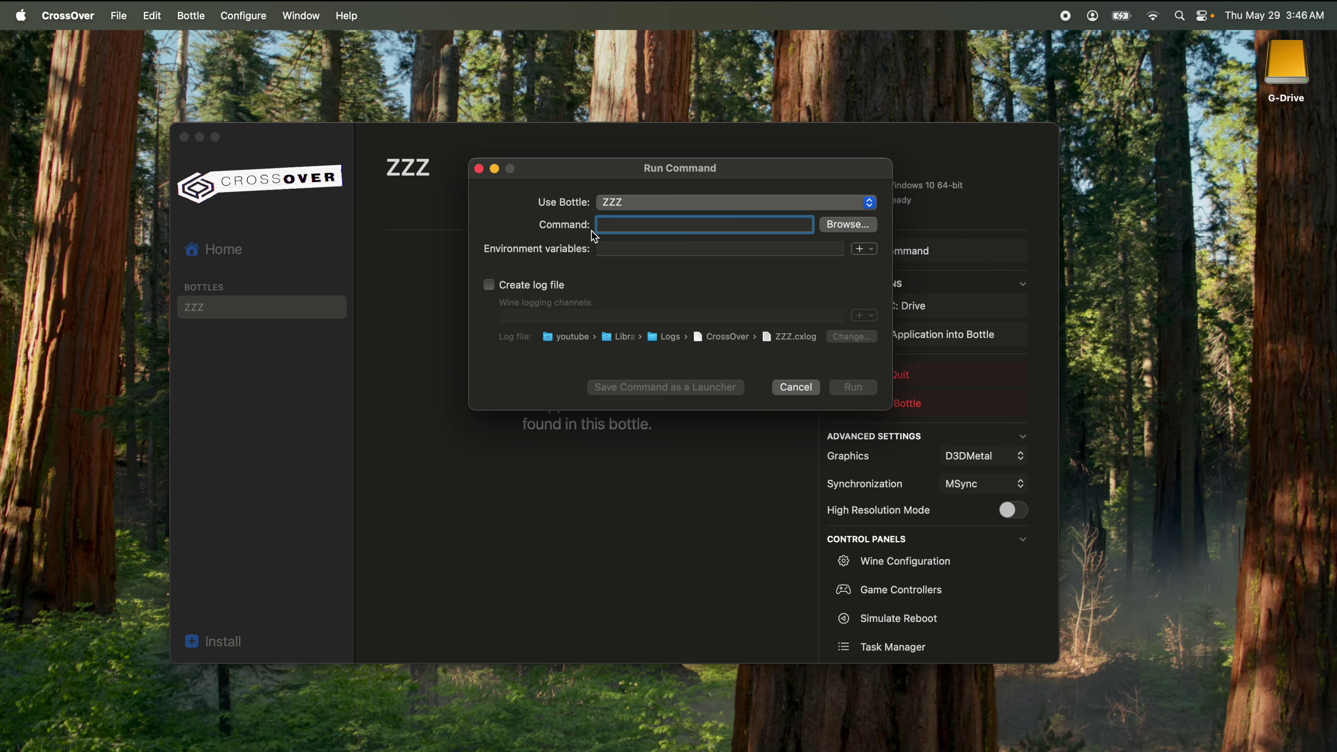
click(841, 232)
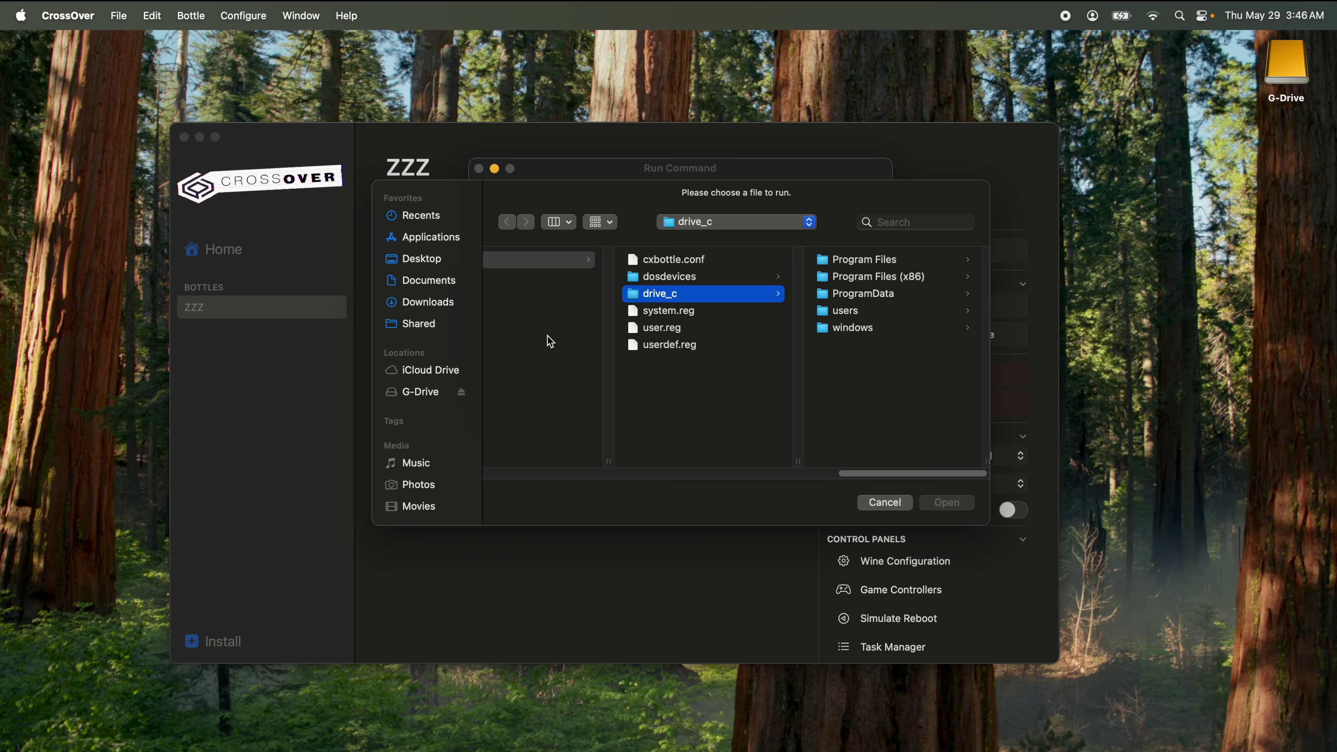
click(462, 304)
click(553, 278)
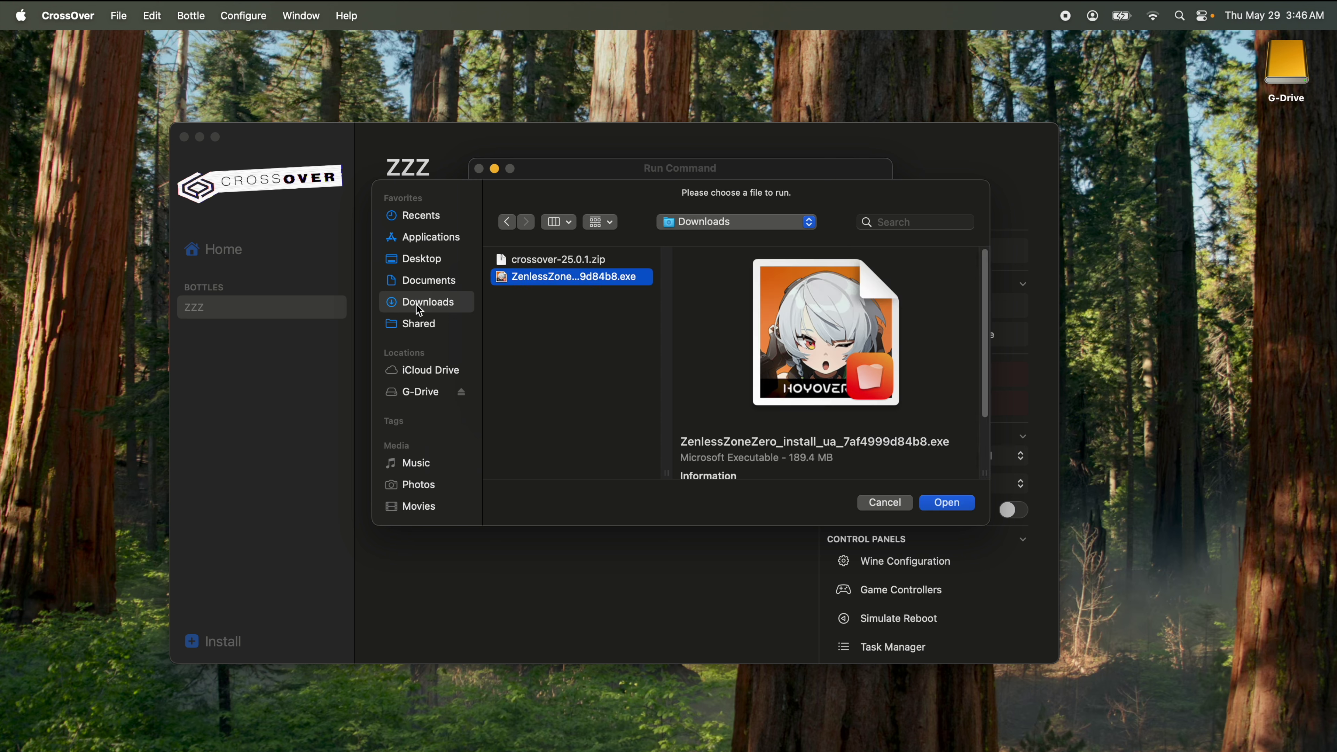
click(948, 503)
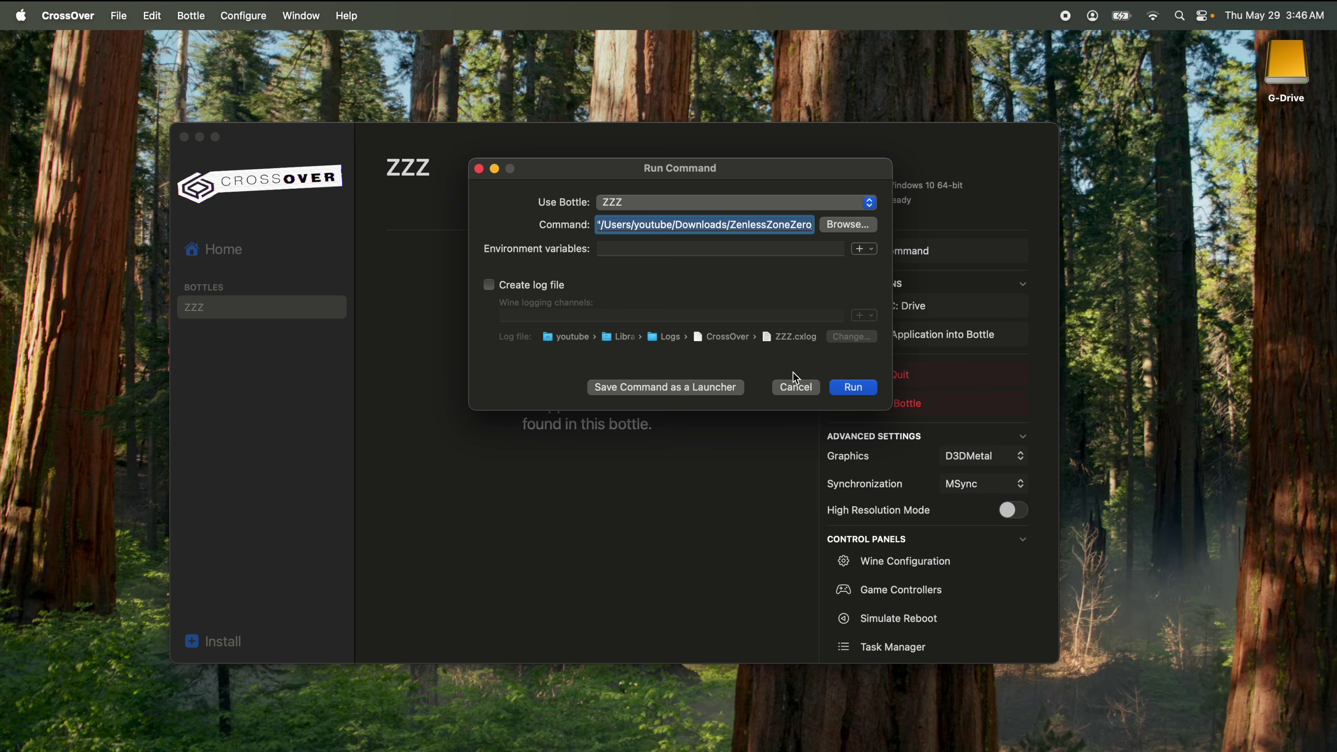
click(855, 390)
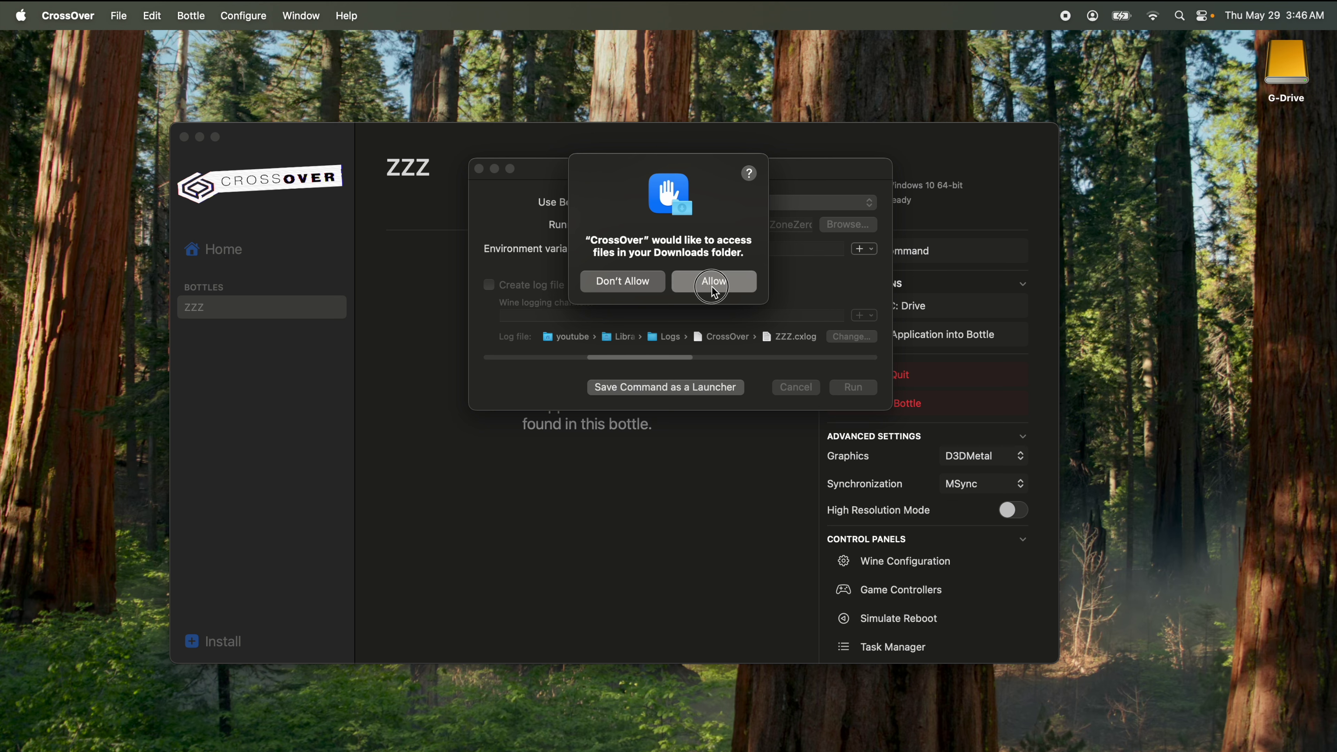
click(715, 284)
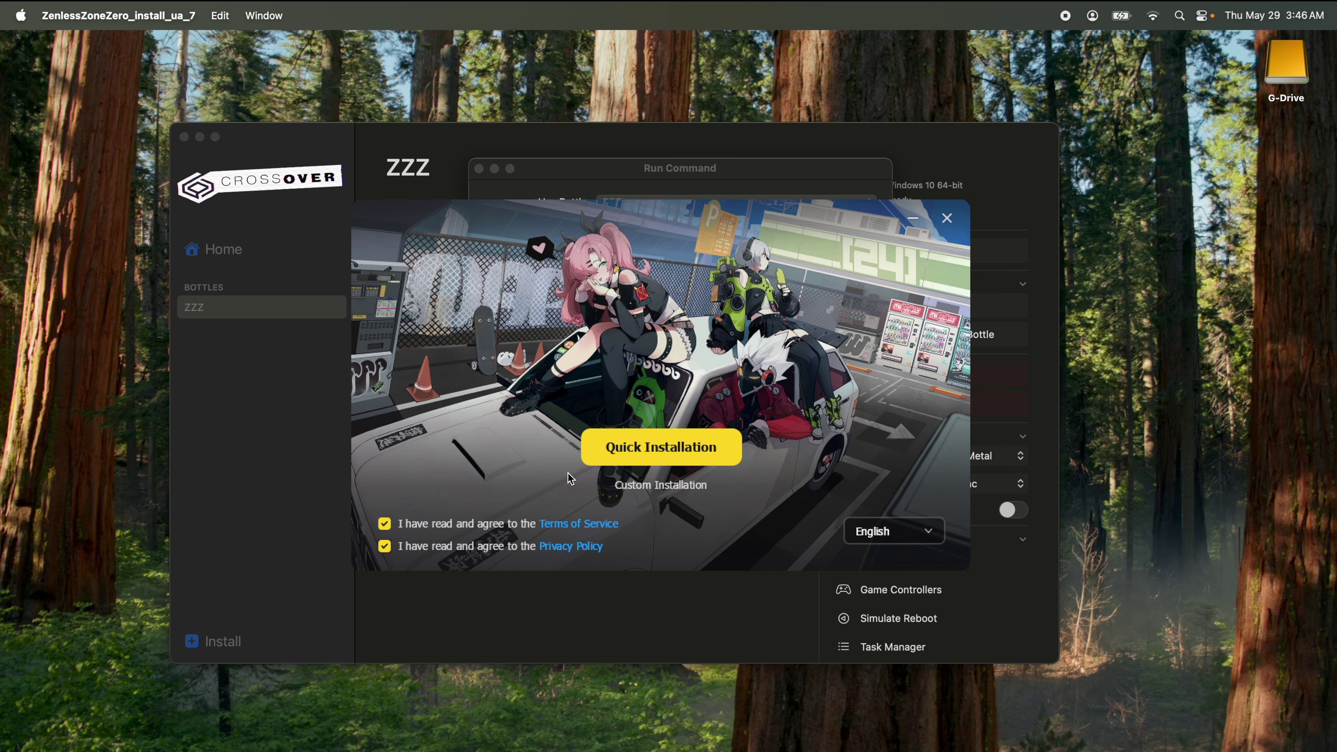
Run the quick HoYoPlay installation including the Microsoft Visual C++ 2015-2022 Redistributable, and finish by launching HoYoPlay
click(669, 452)
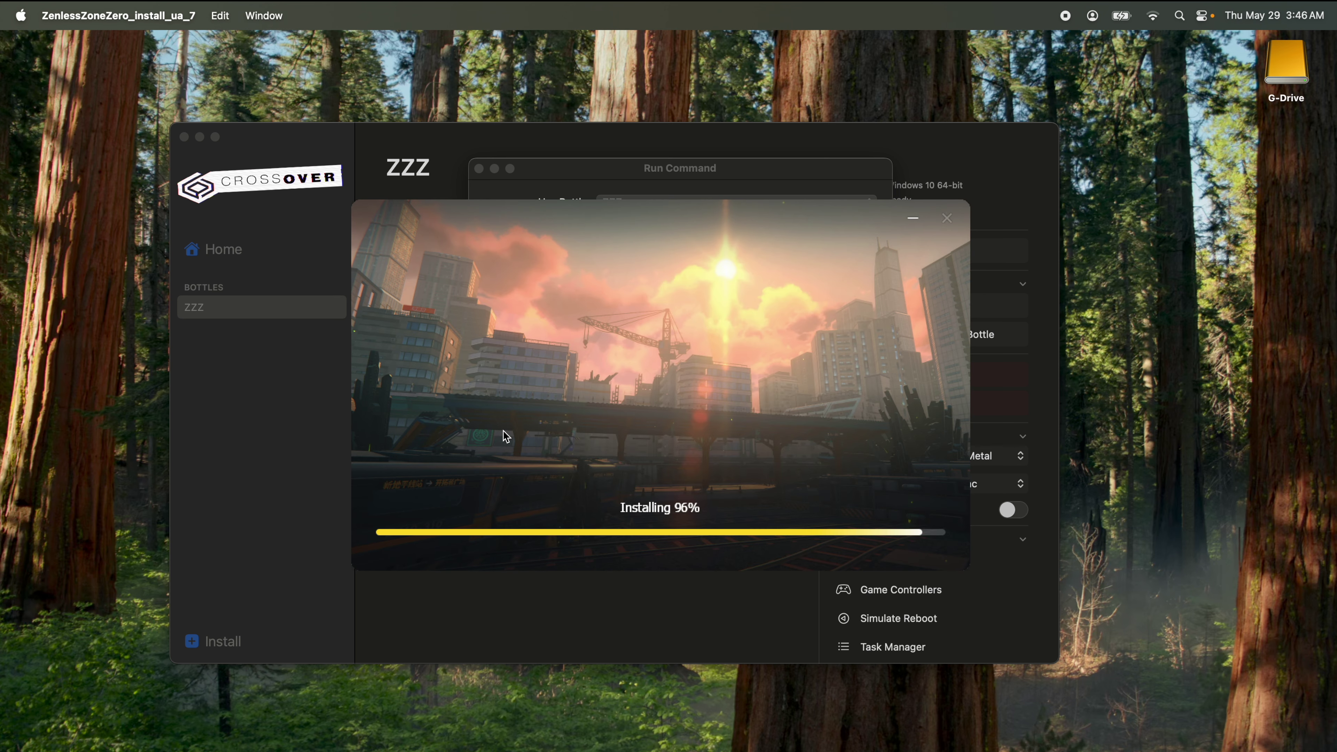
click(496, 487)
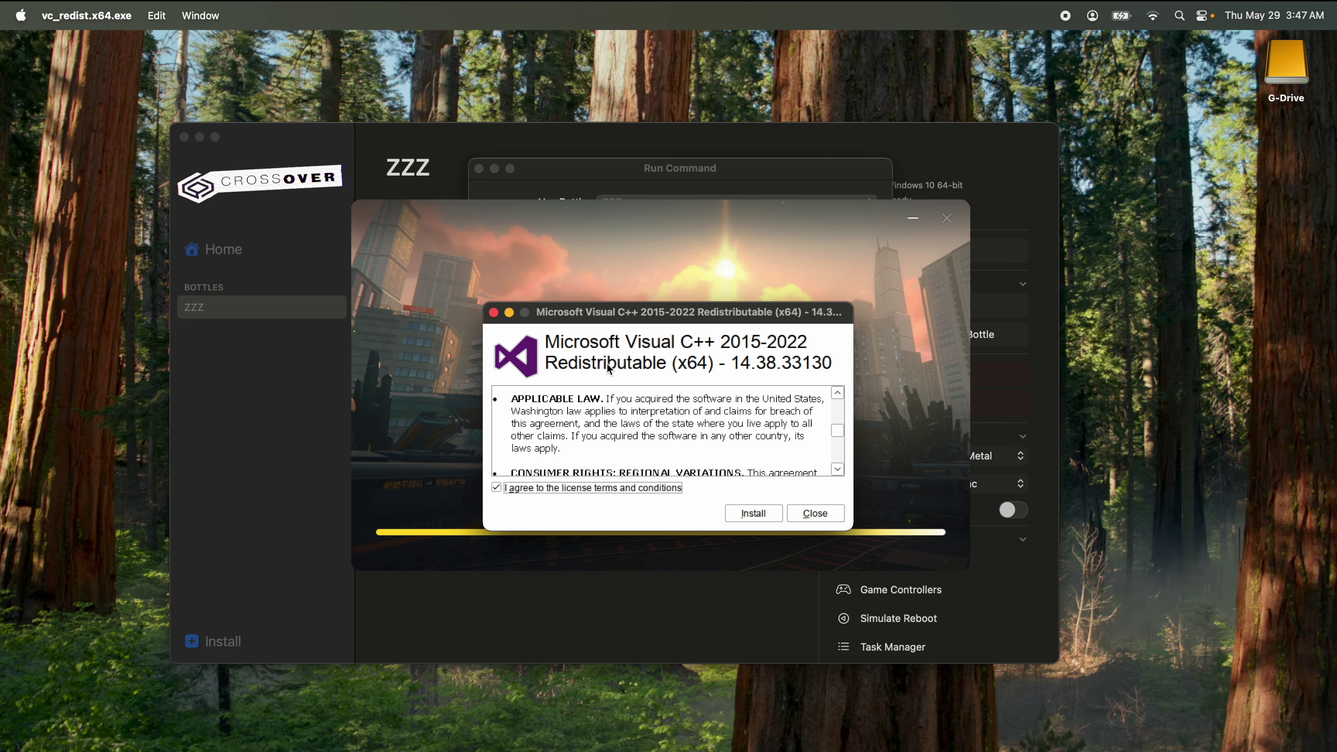
click(755, 512)
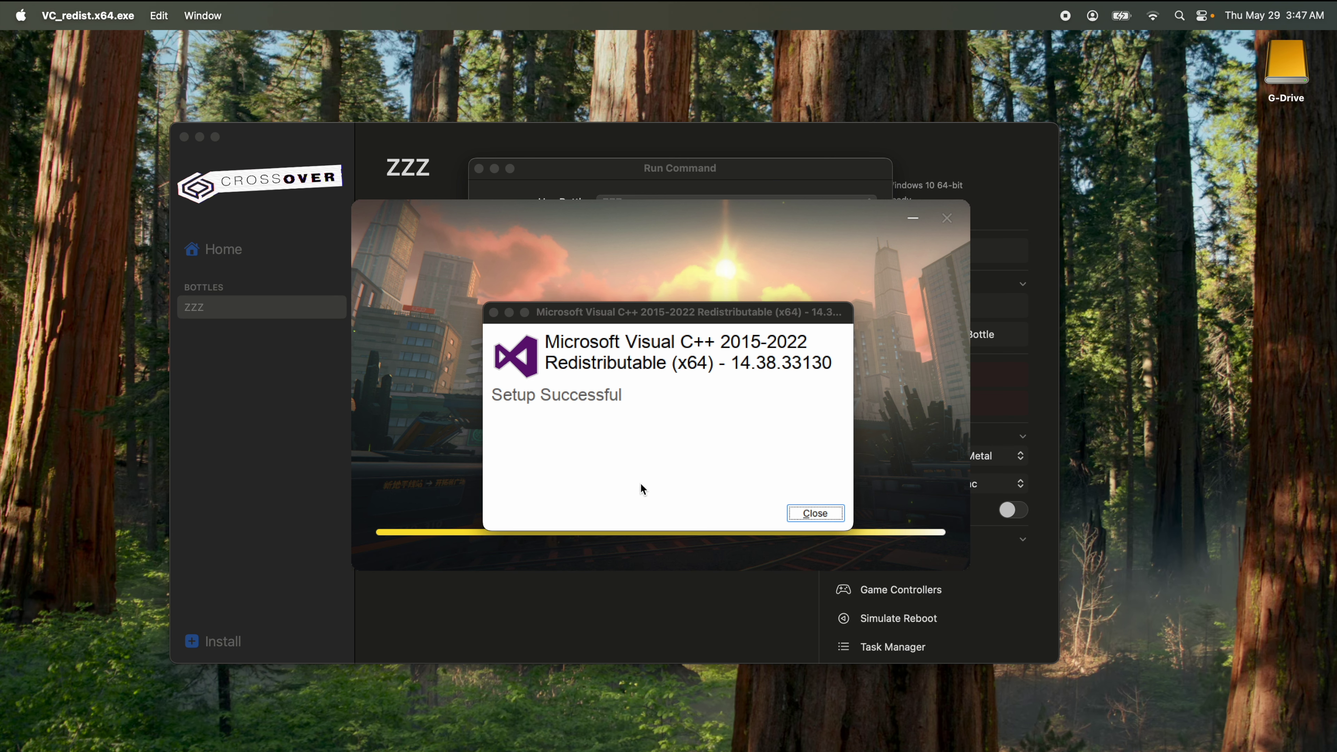
click(813, 514)
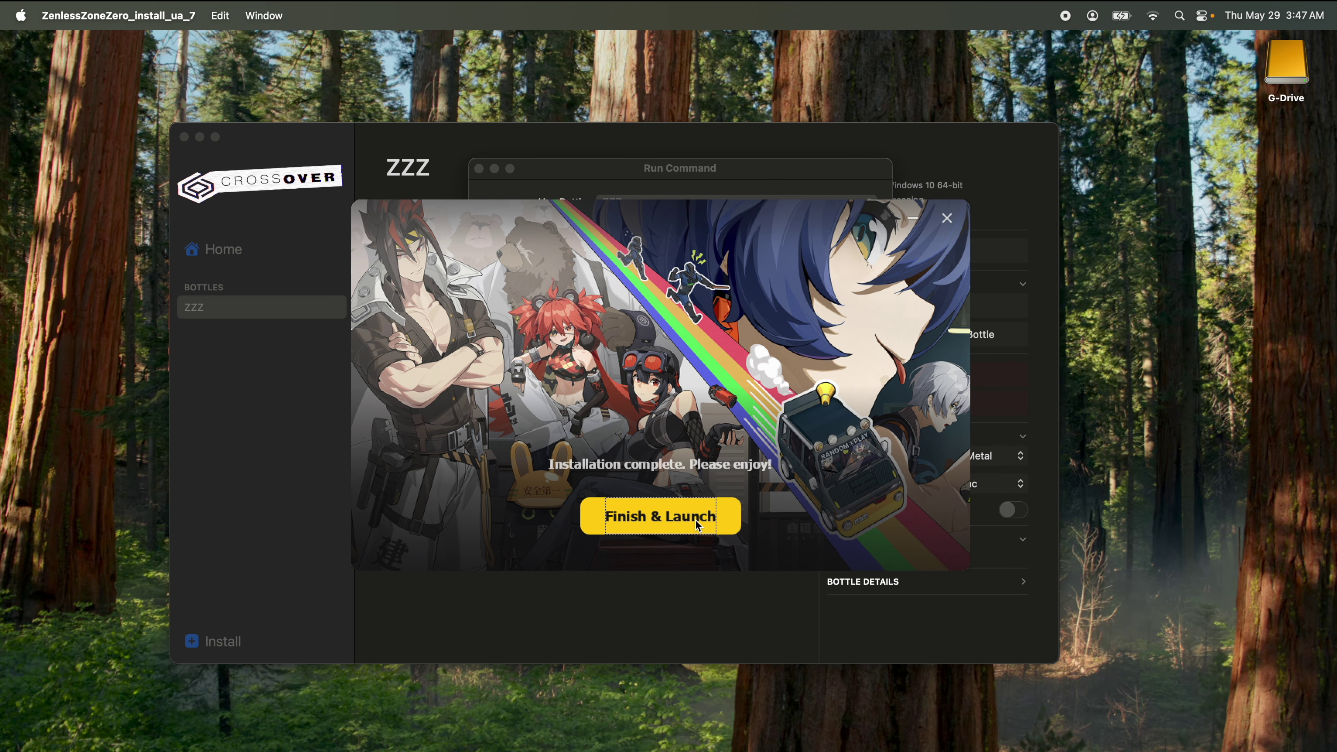
click(696, 520)
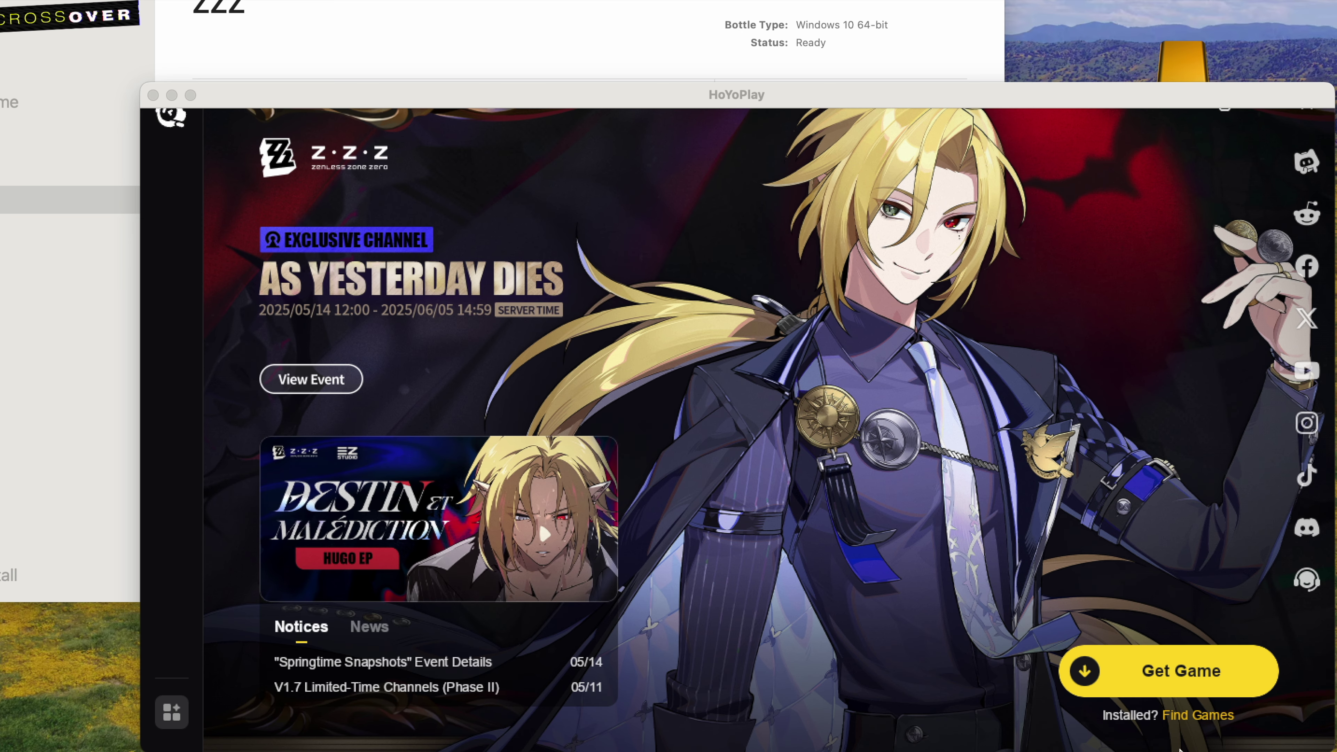
Install Zenless Zone Zero through HoYoPlay to the default path without shortcuts and start the game
click(1169, 676)
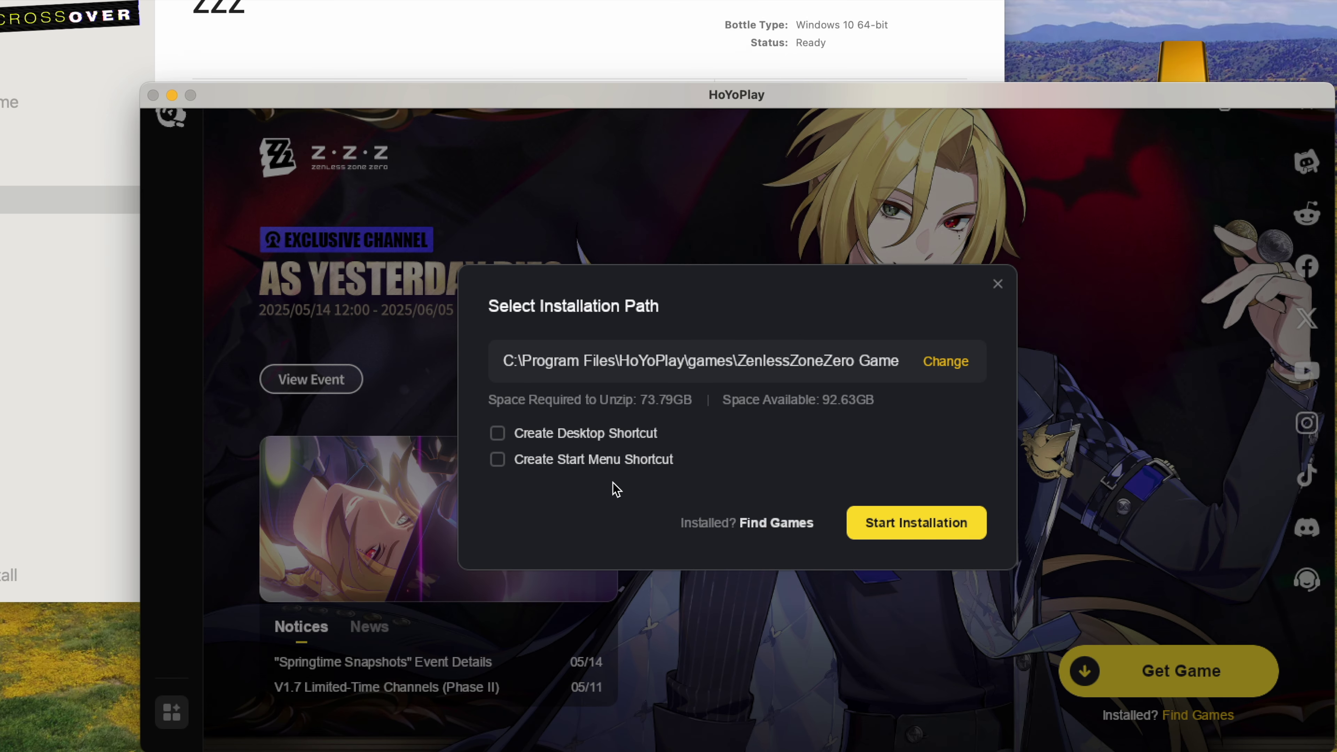
click(901, 520)
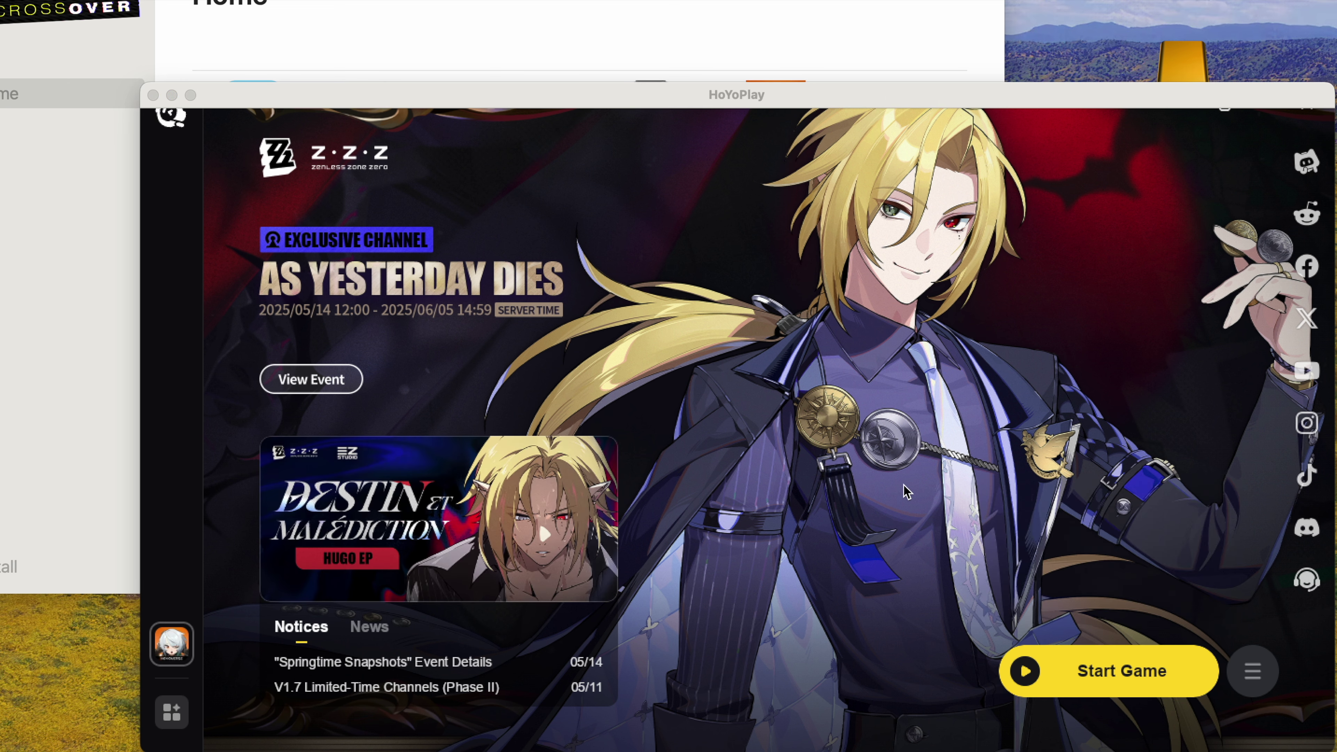
click(1124, 681)
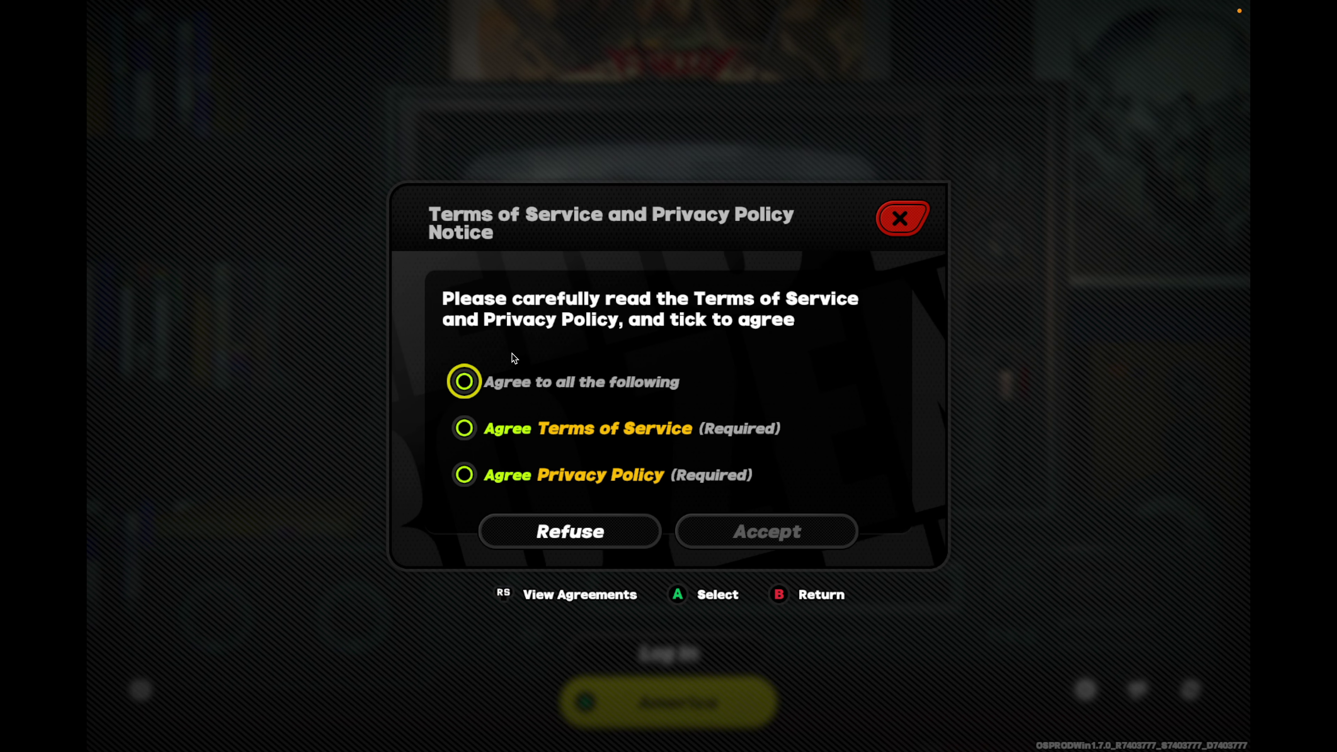
Accept the Terms of Service and Privacy Policy, then log in and confirm the game data update note
click(467, 382)
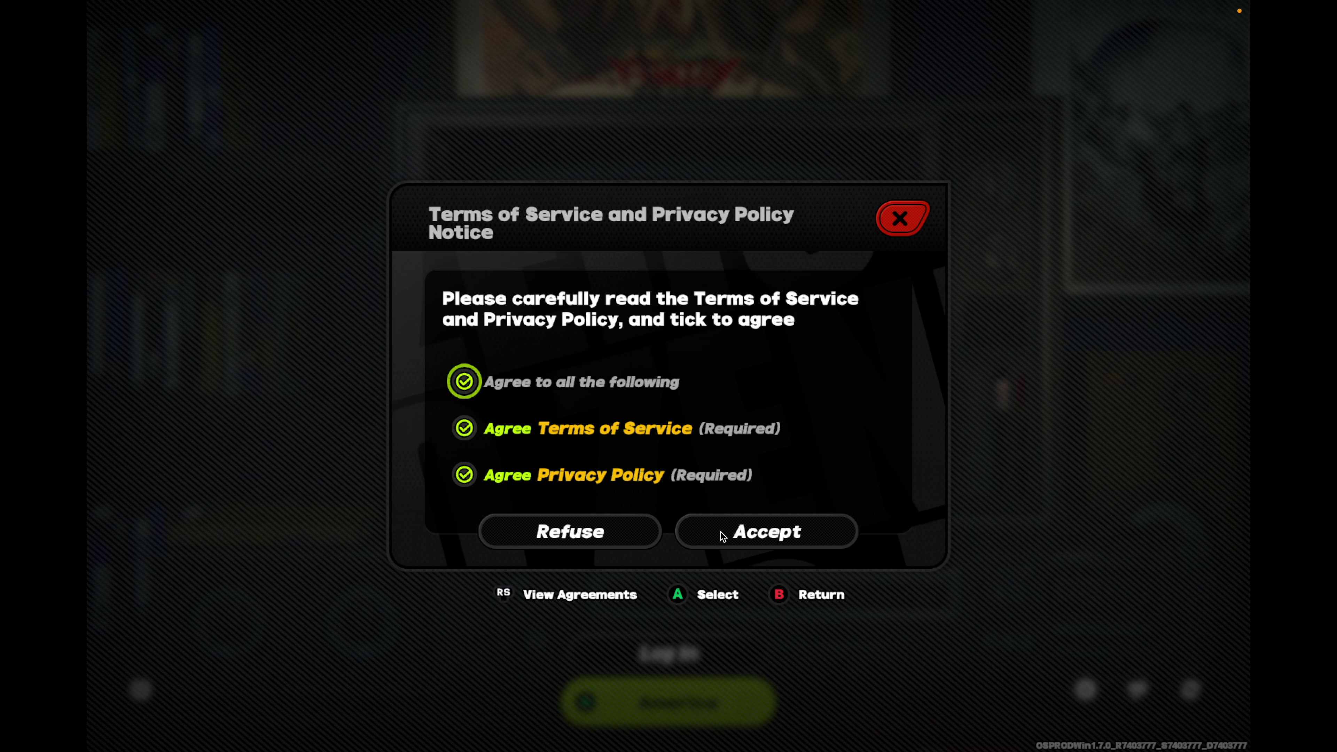
click(690, 533)
click(673, 654)
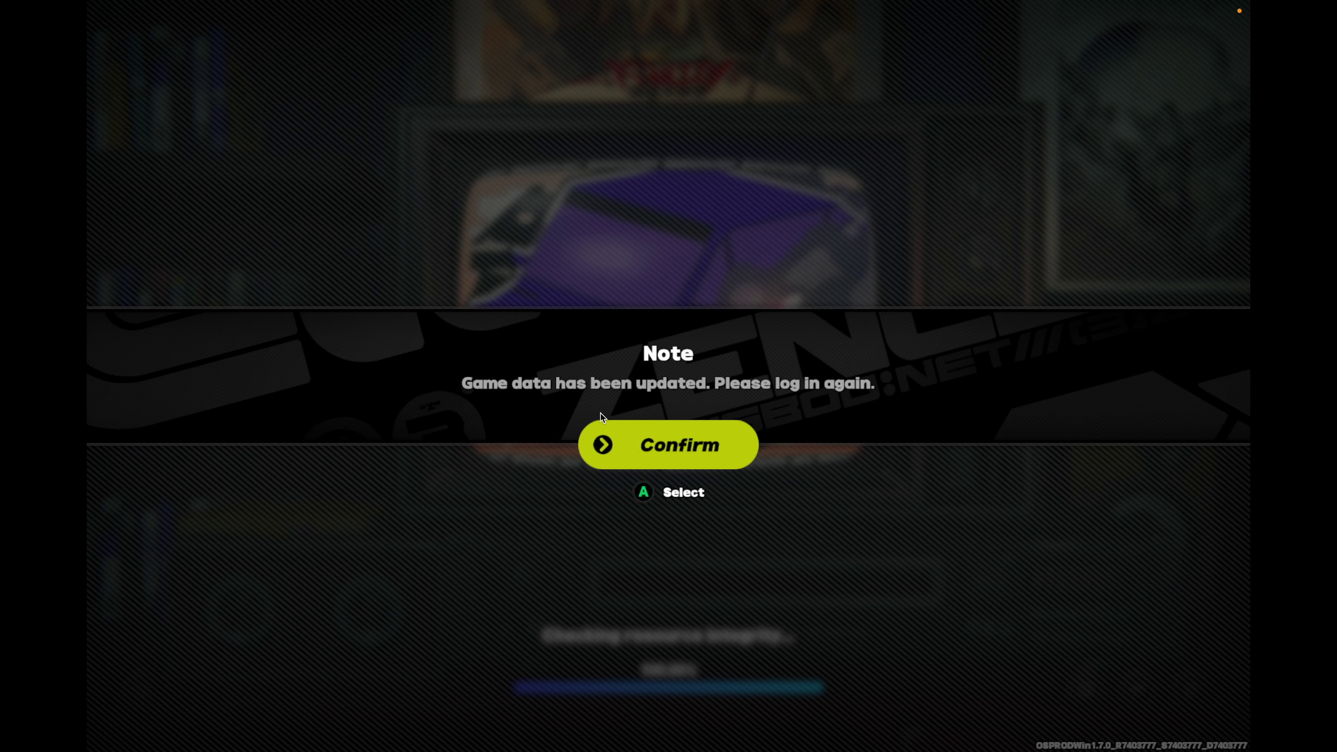
click(660, 451)
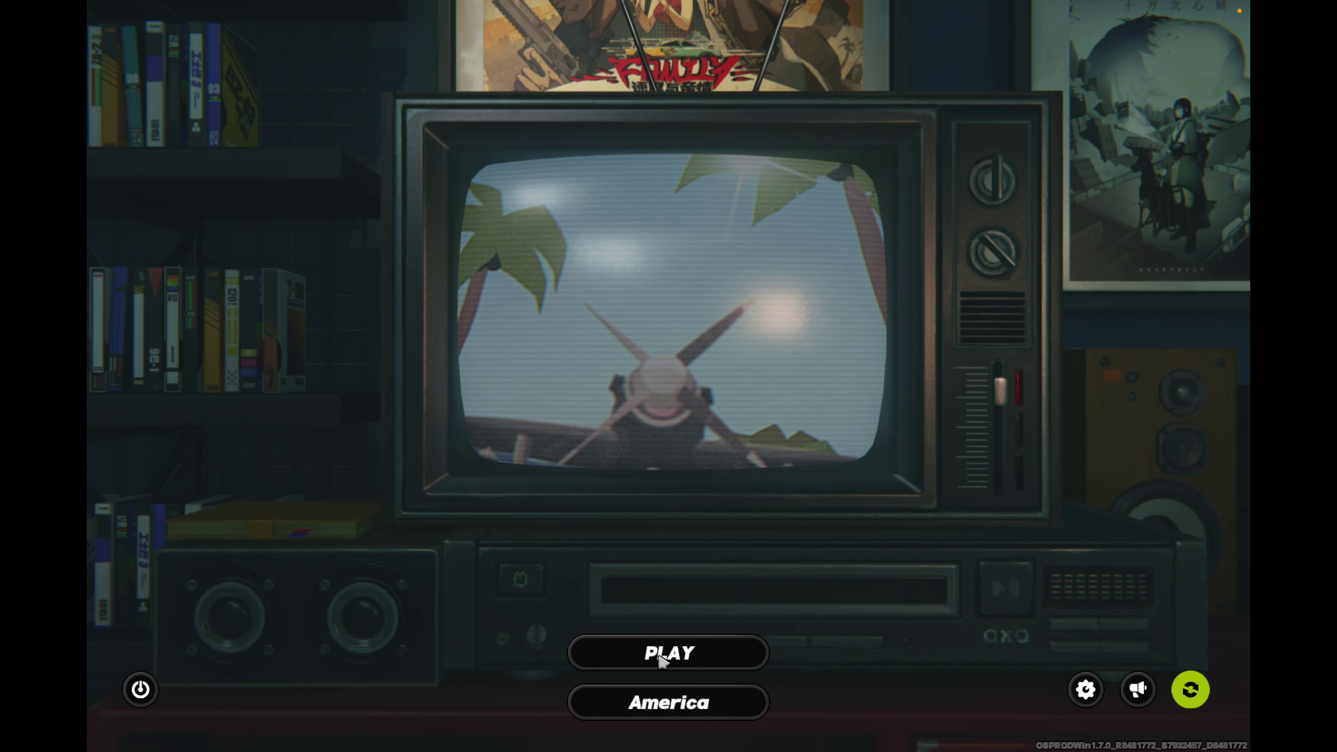
Start playing from the title screen and open the in-game menu
click(669, 702)
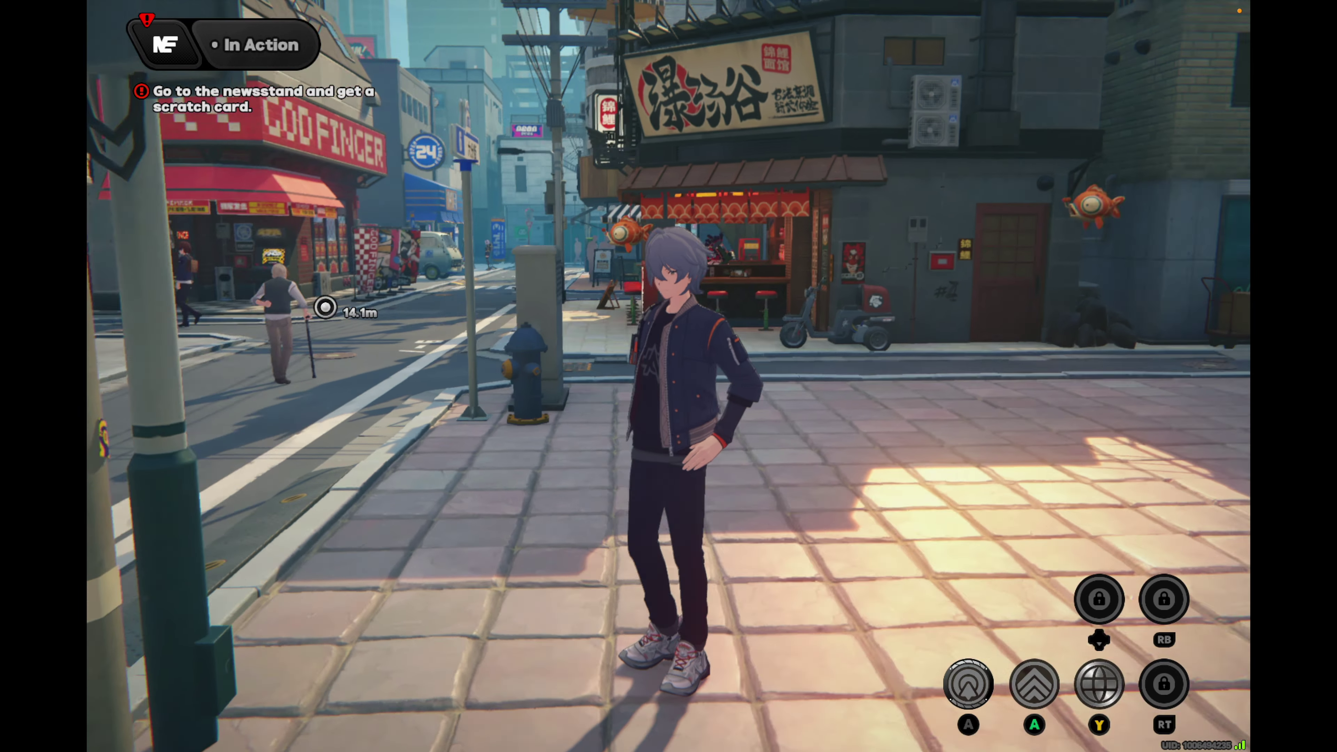
key(Escape)
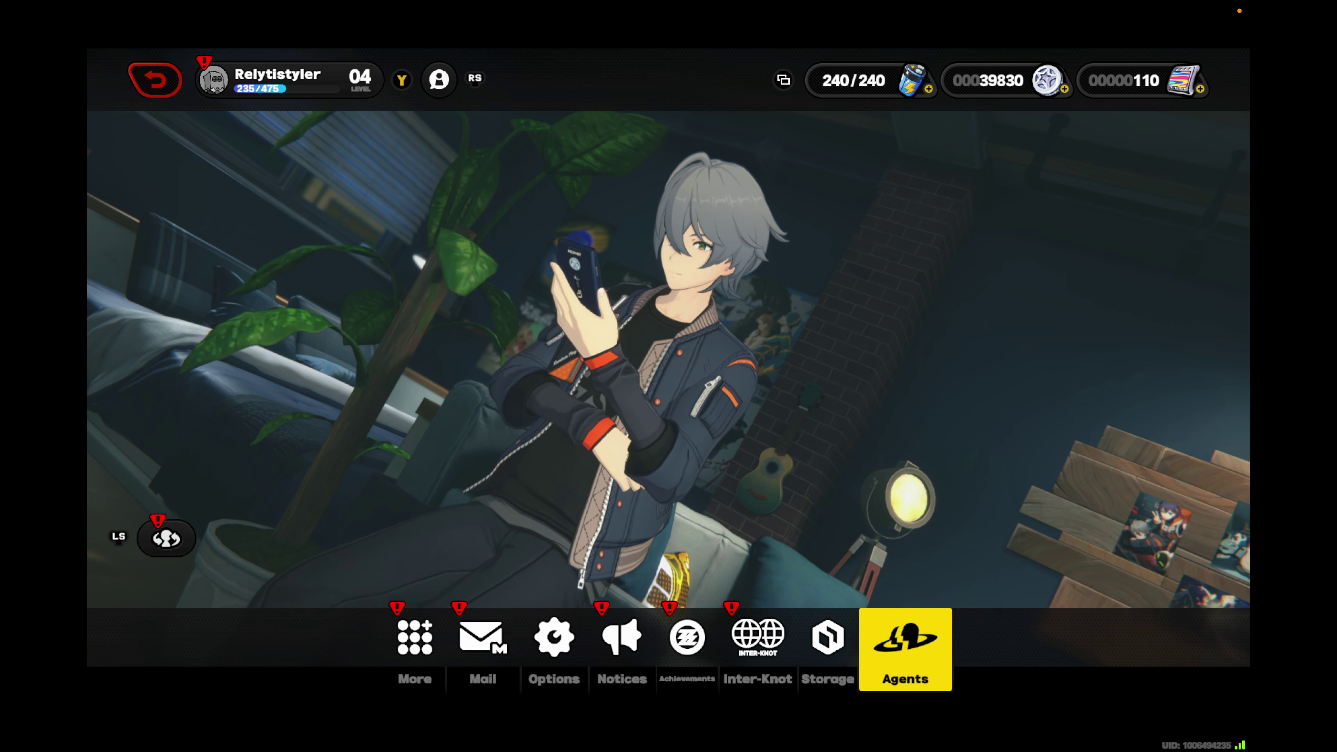
Open the game's graphics options and inspect the choices for Display Mode, Image Quality and FPS without changing them
click(554, 642)
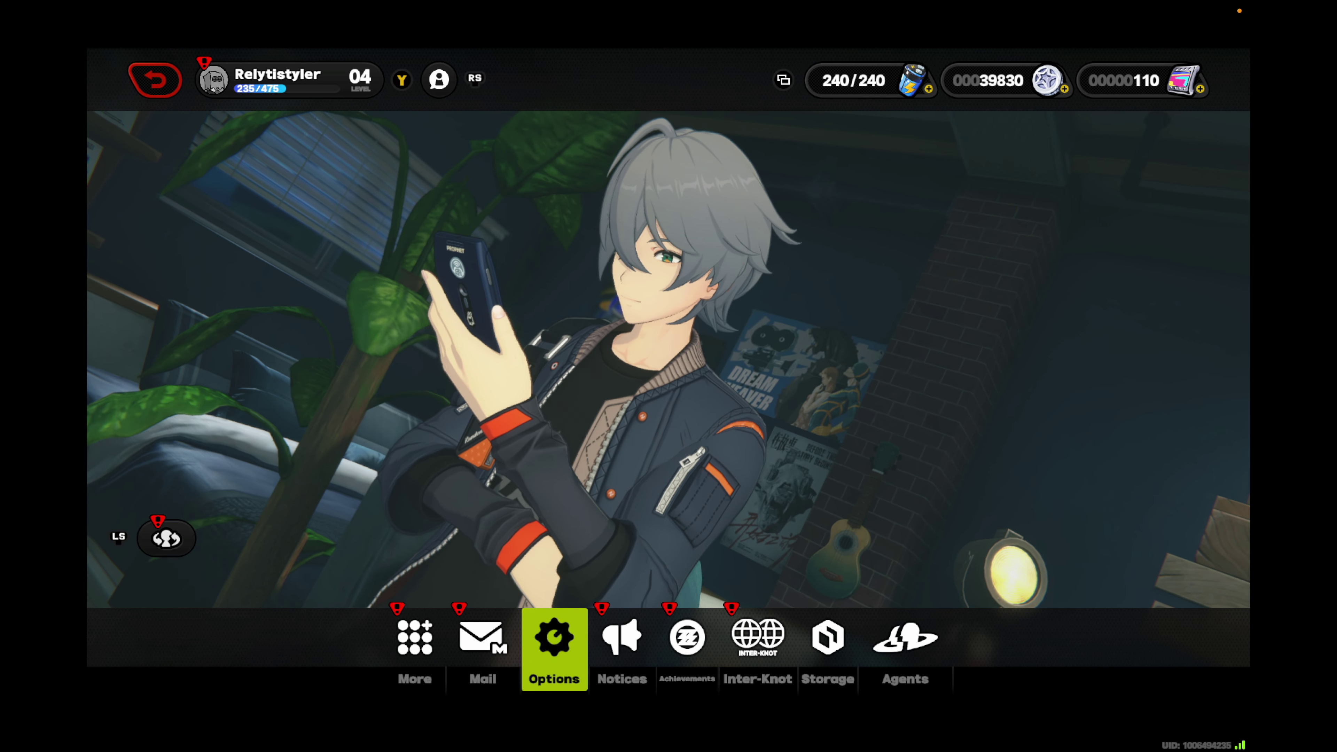
key(Return)
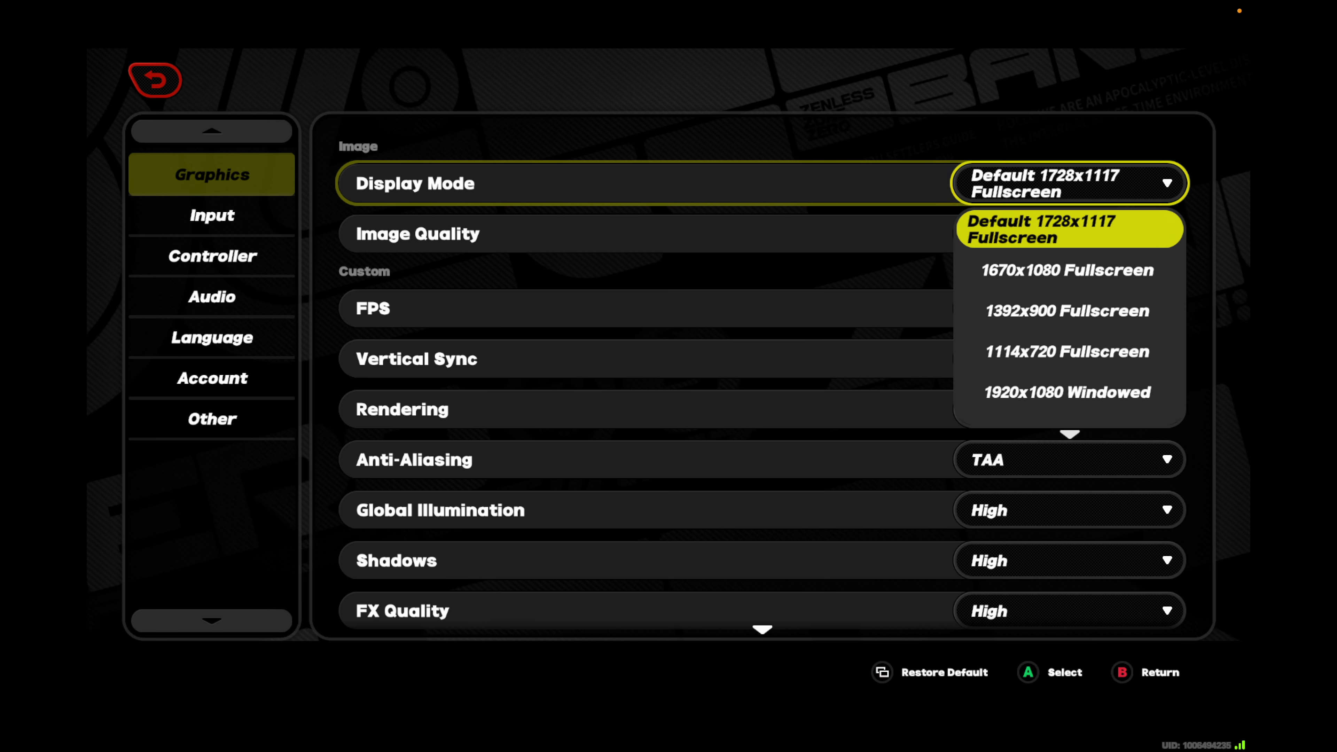
key(Escape)
key(Down)
key(Return)
key(Escape)
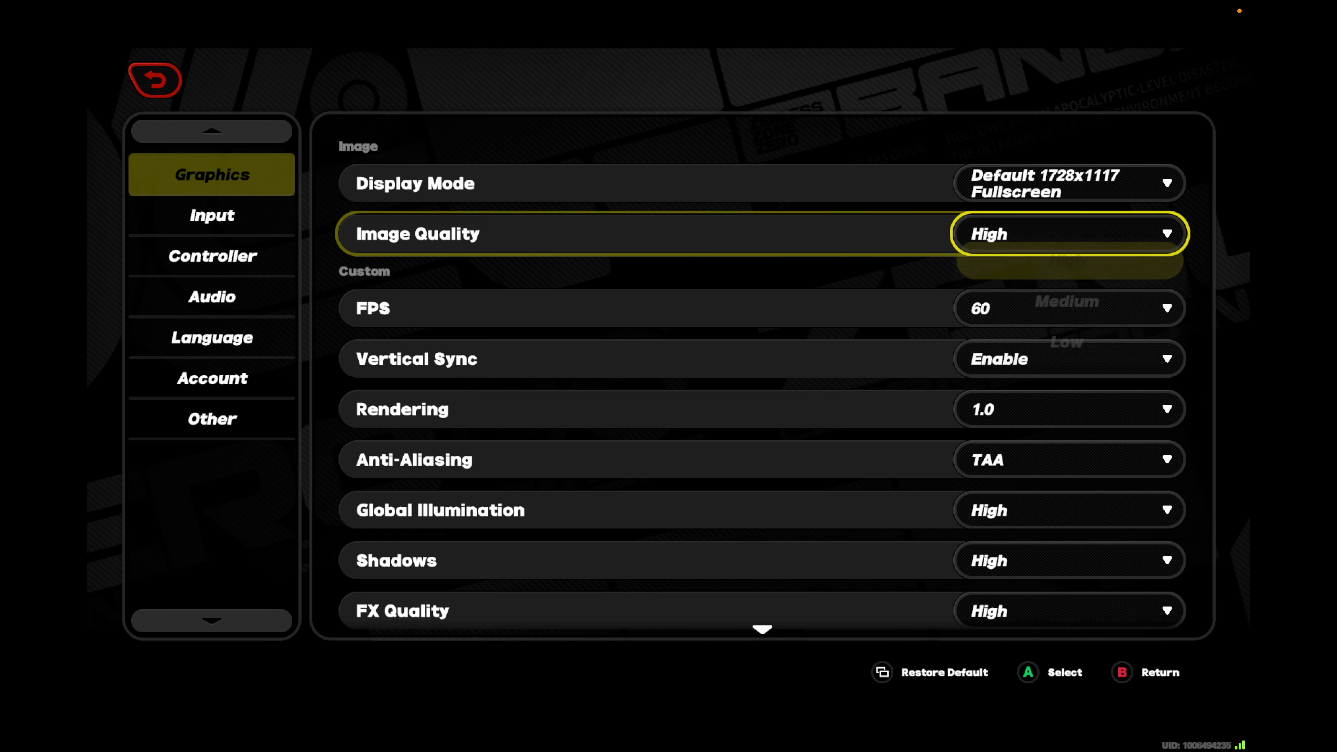
key(Down)
key(Return)
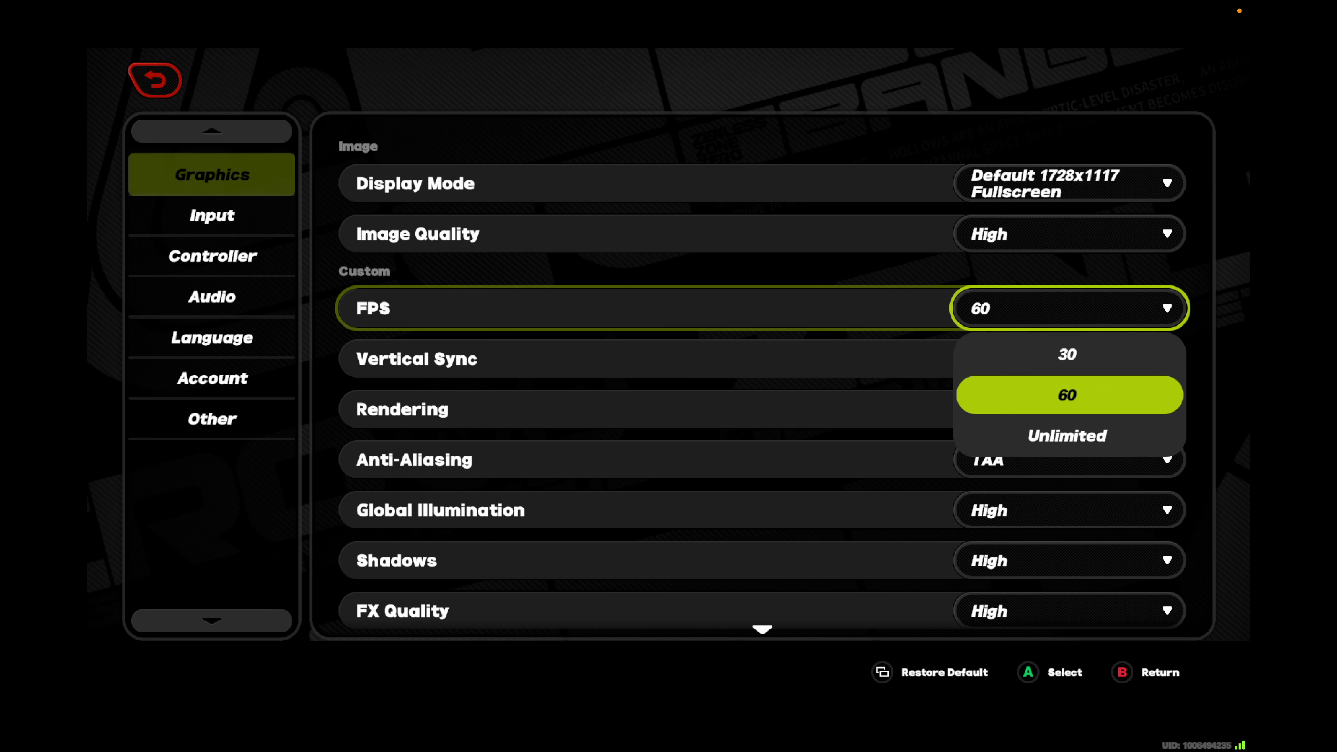
key(Escape)
Look through the remaining custom graphics settings, from Vertical Sync and Rendering down to the end of the list
key(Down)
key(Down)
key(Down)
key(Down)
key(Down)
key(Down)
key(Down)
key(Down)
key(Down)
key(Down)
key(Down)
key(Down)
key(Down)
key(Down)
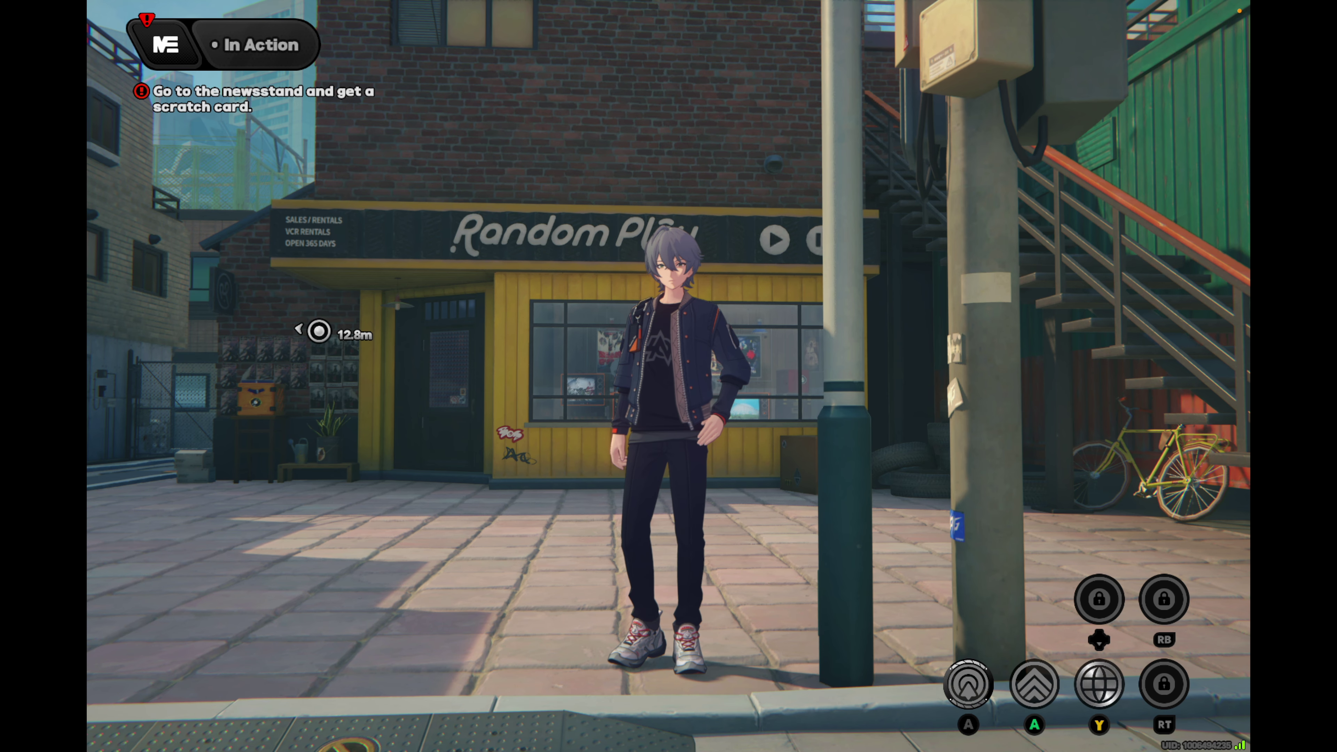
Log out of the game through More Features, then quit it from the title screen and confirm
key(Escape)
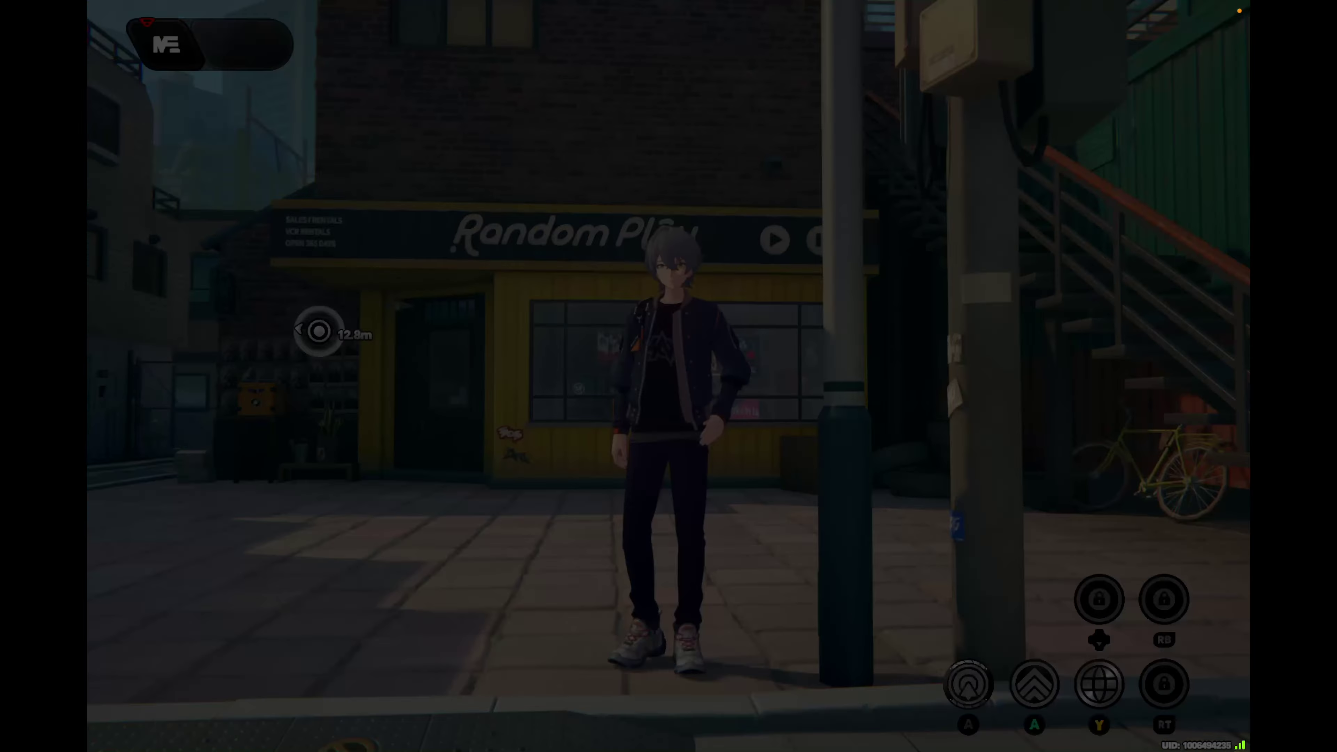
key(Right)
key(Return)
key(Down)
key(Right)
key(Right)
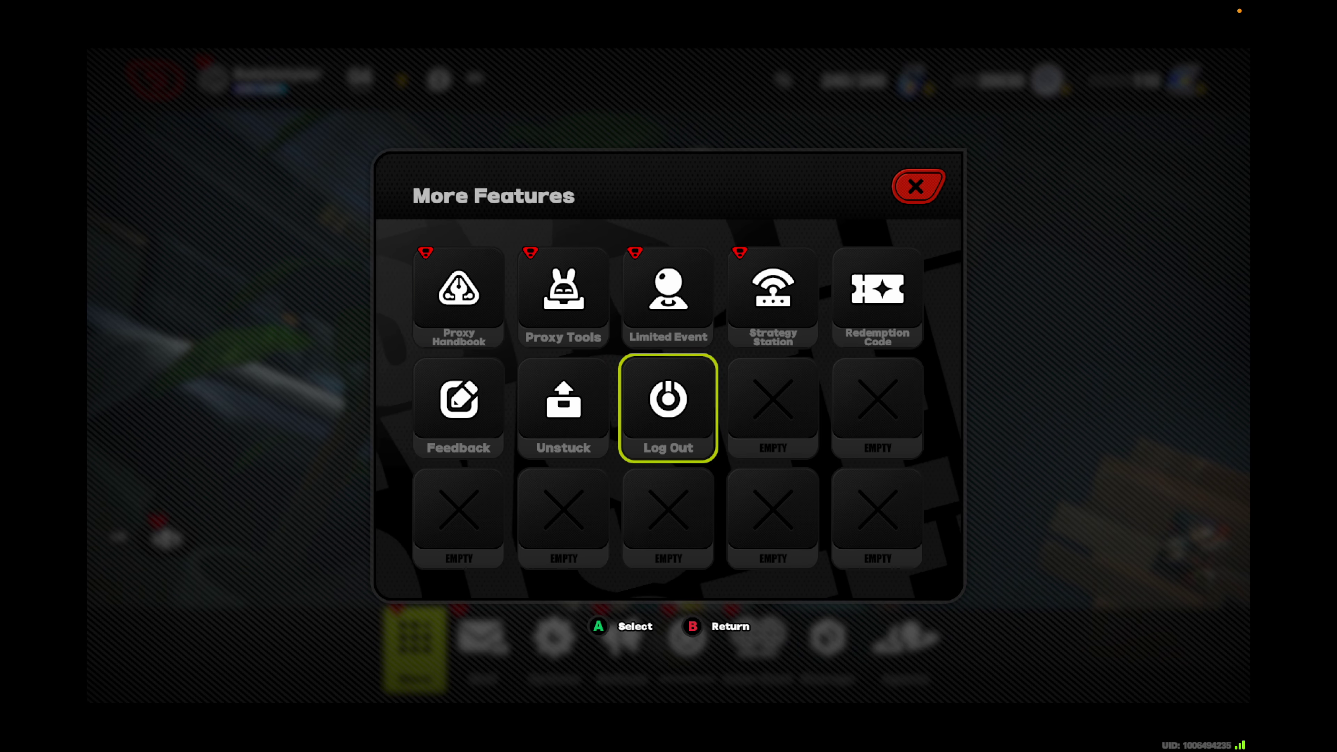
key(Return)
key(Return)
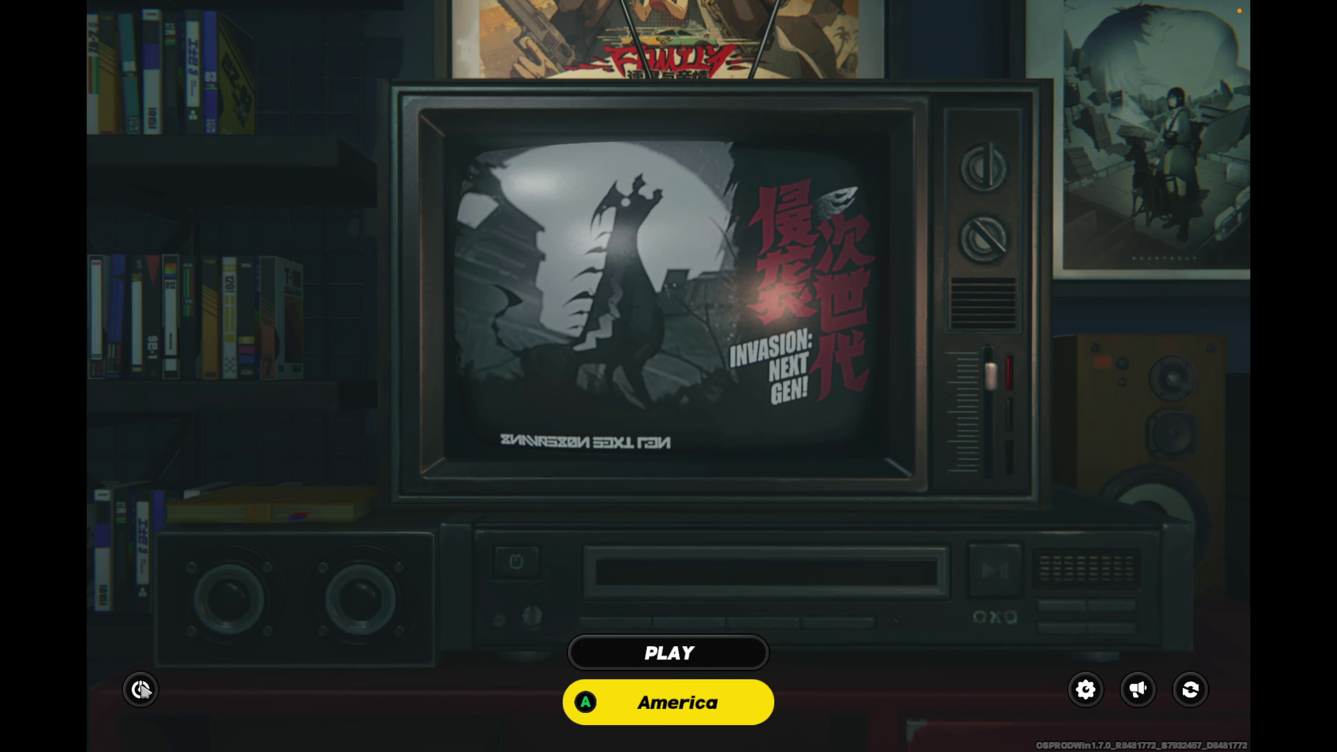
click(141, 689)
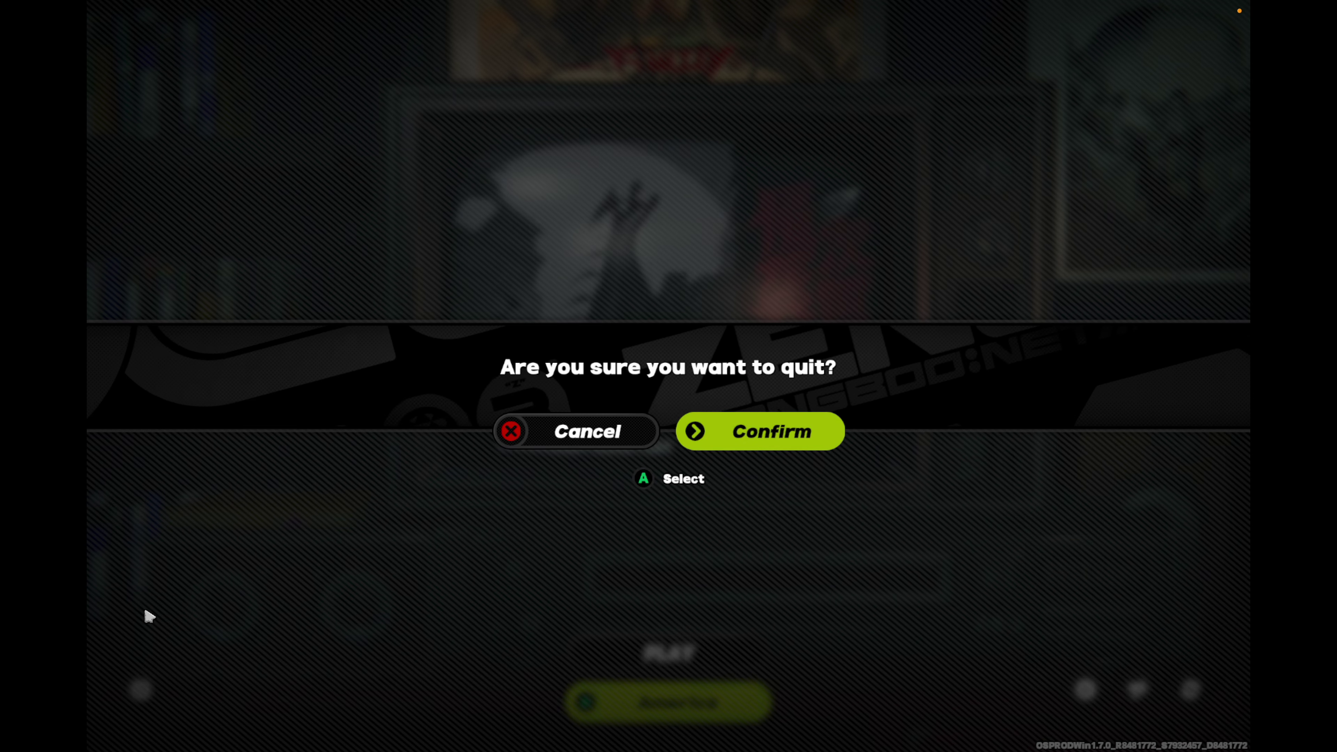
click(749, 432)
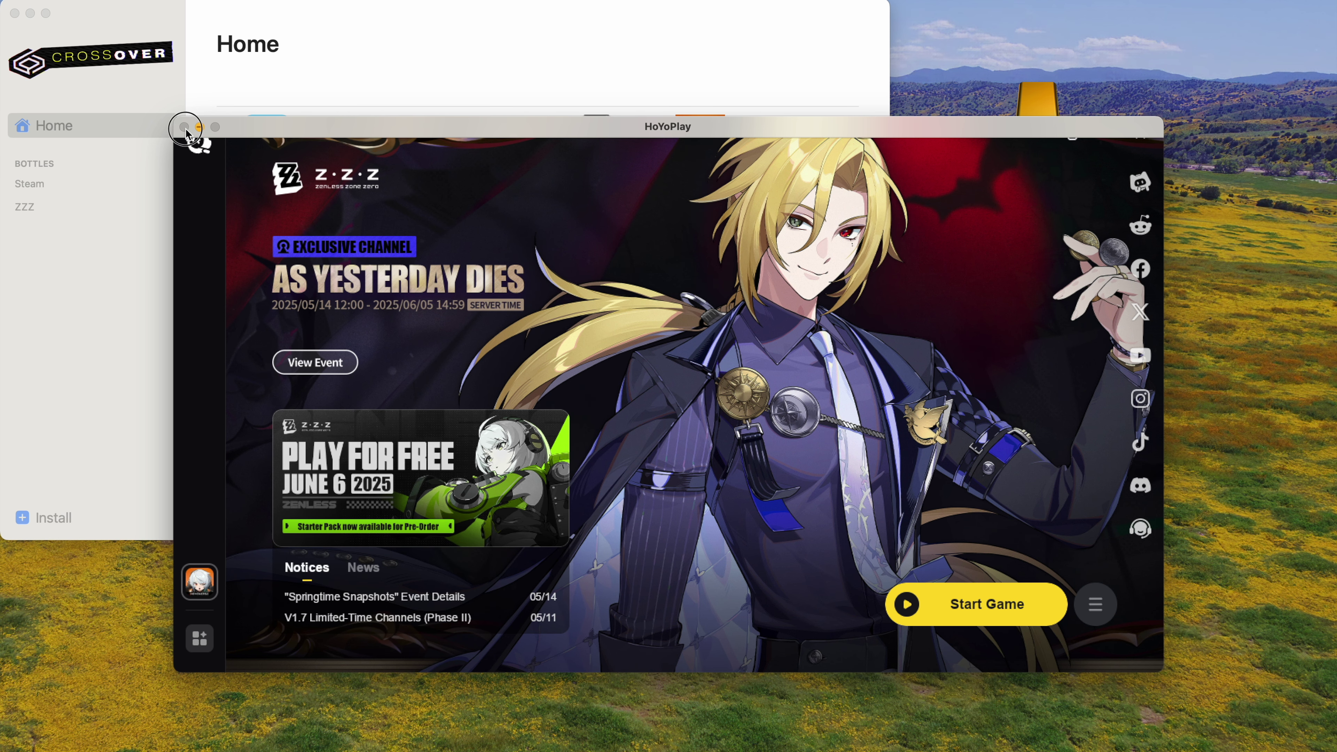
Switch to CrossOver and quit all applications in the ZZZ bottle, force quitting whatever is still running
click(51, 200)
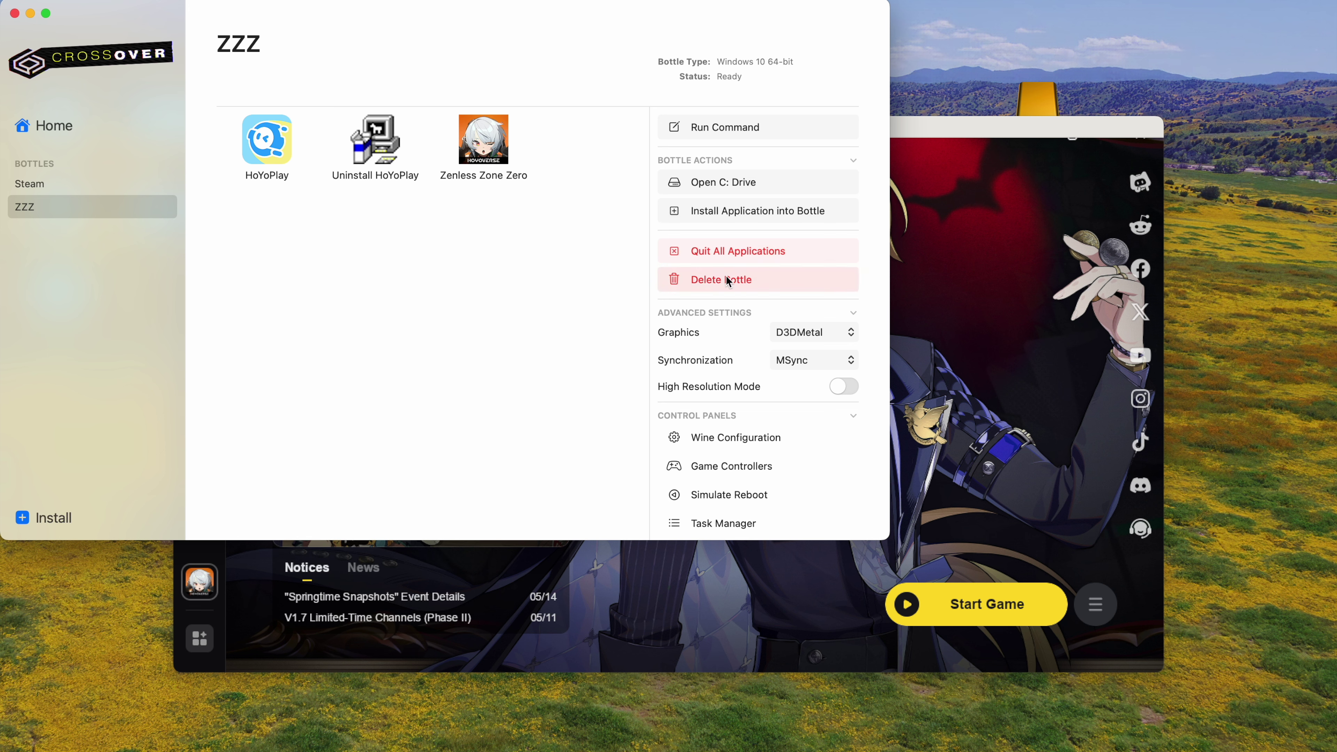
click(733, 253)
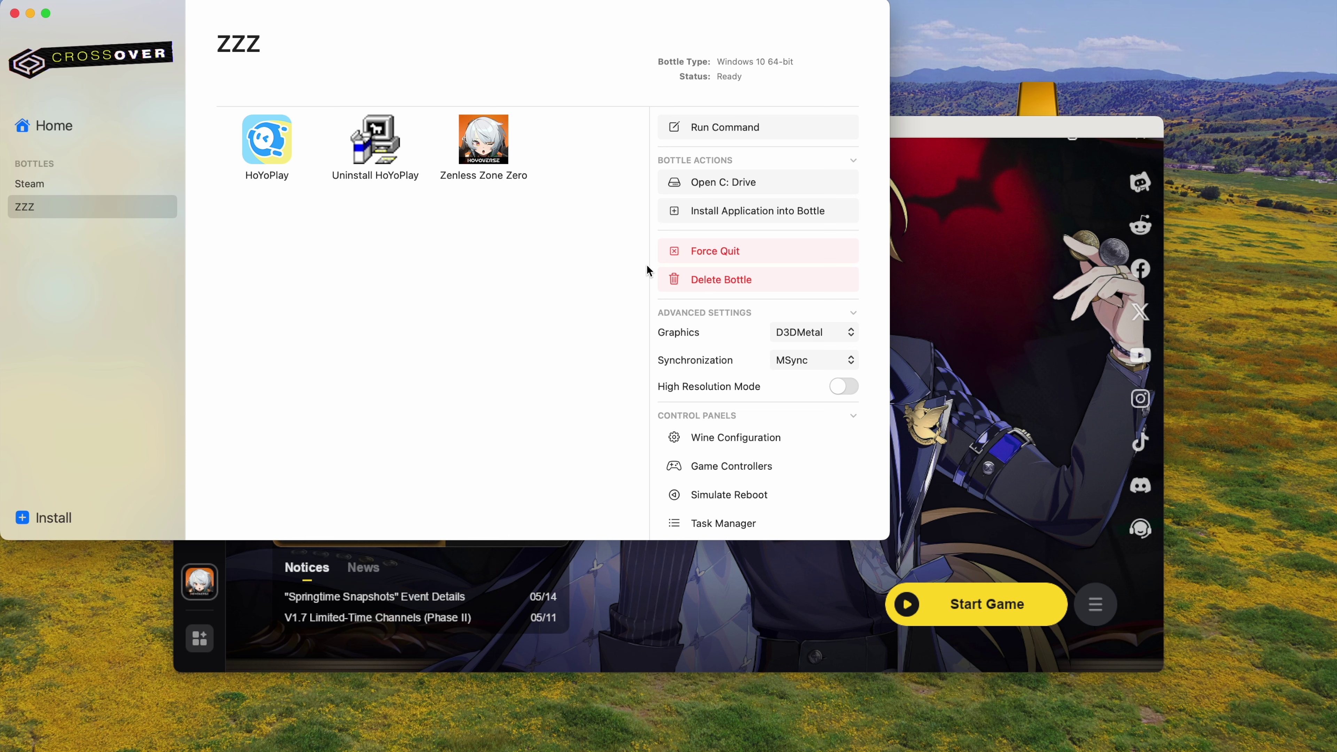
click(715, 257)
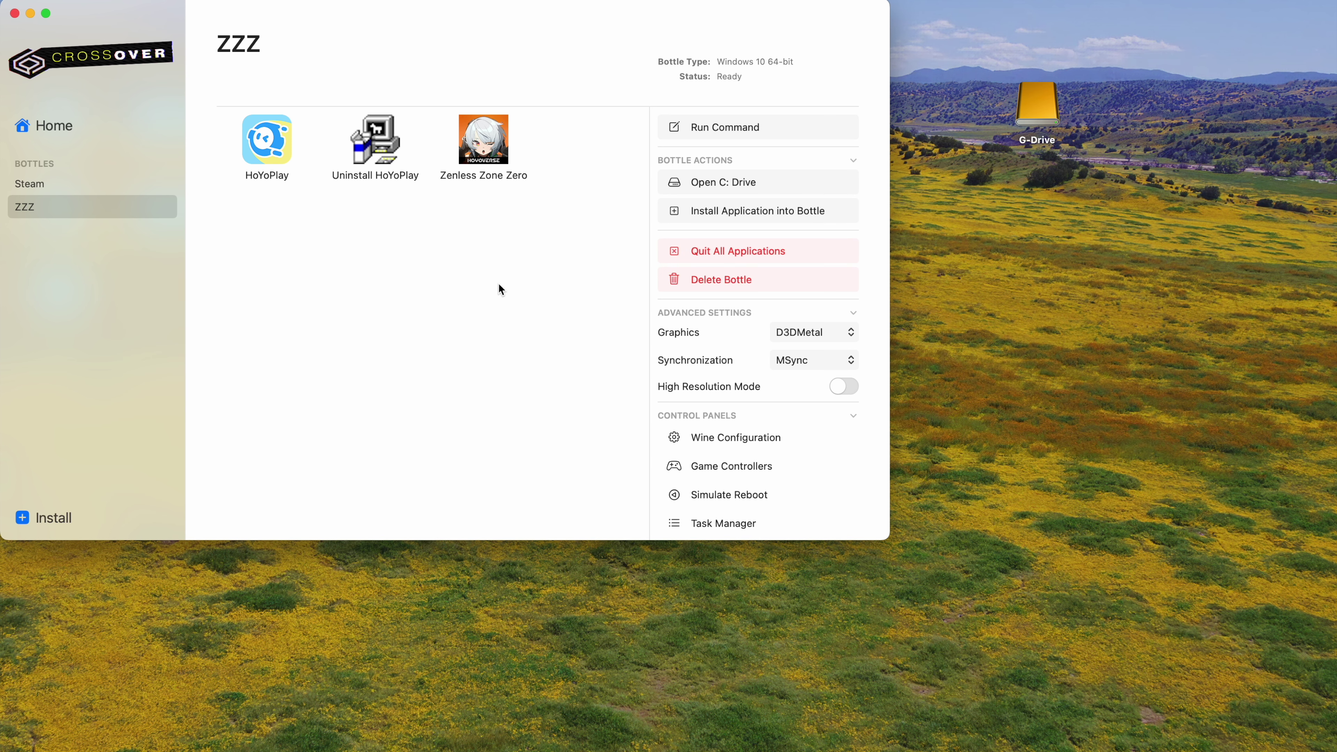
View the installed applications across all bottles on CrossOver's Home page, then return to the ZZZ bottle
click(48, 124)
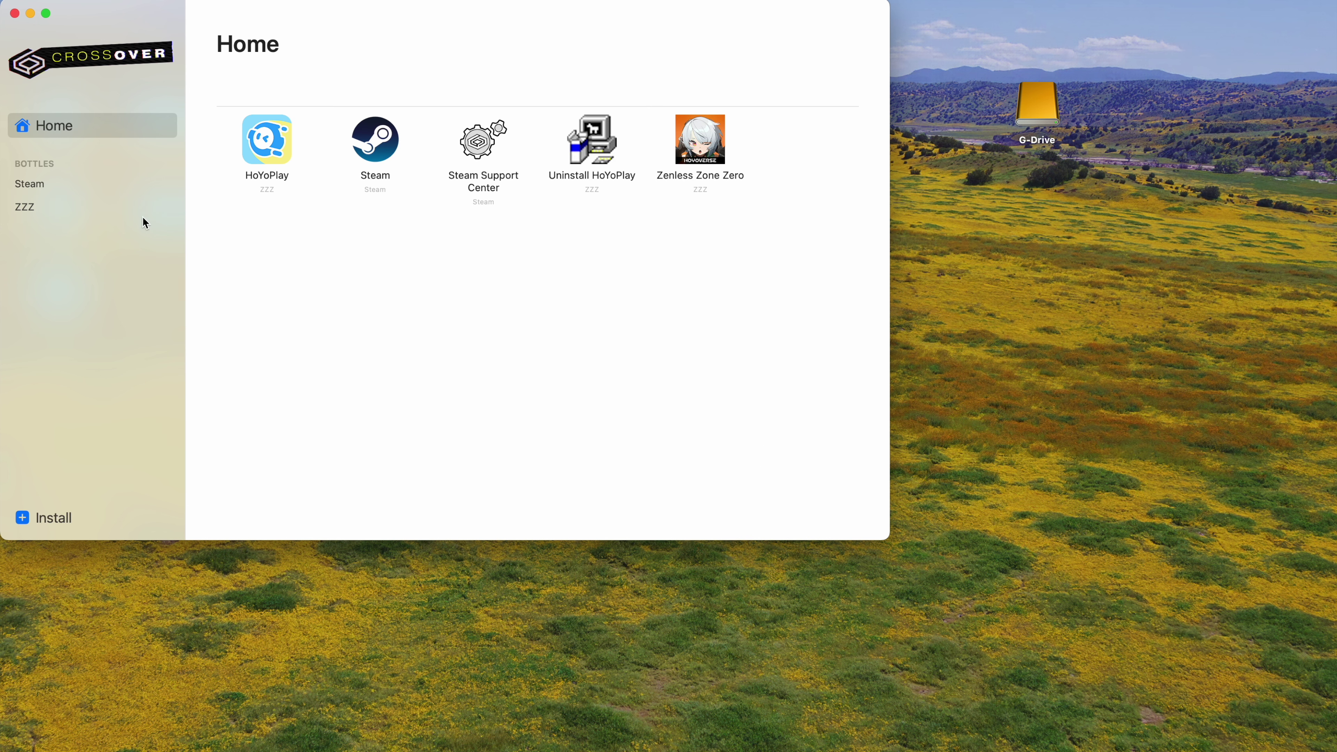
click(57, 213)
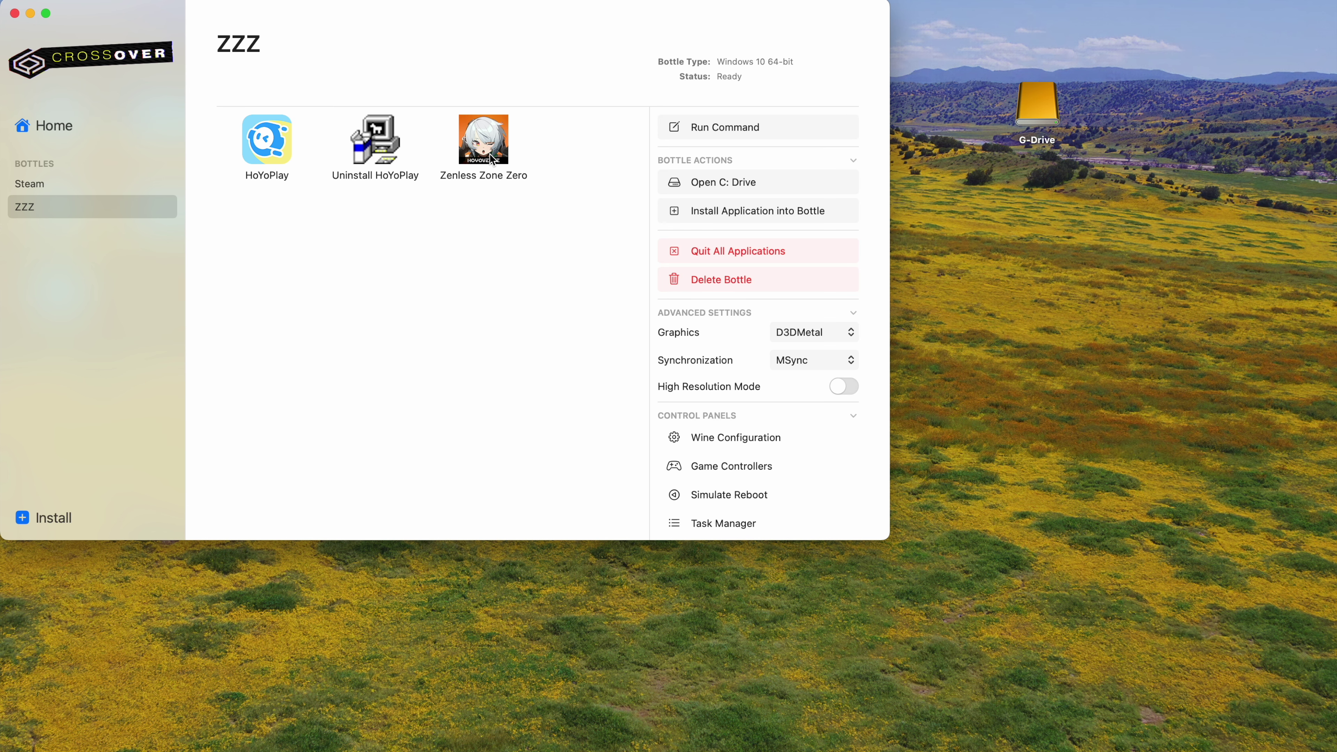